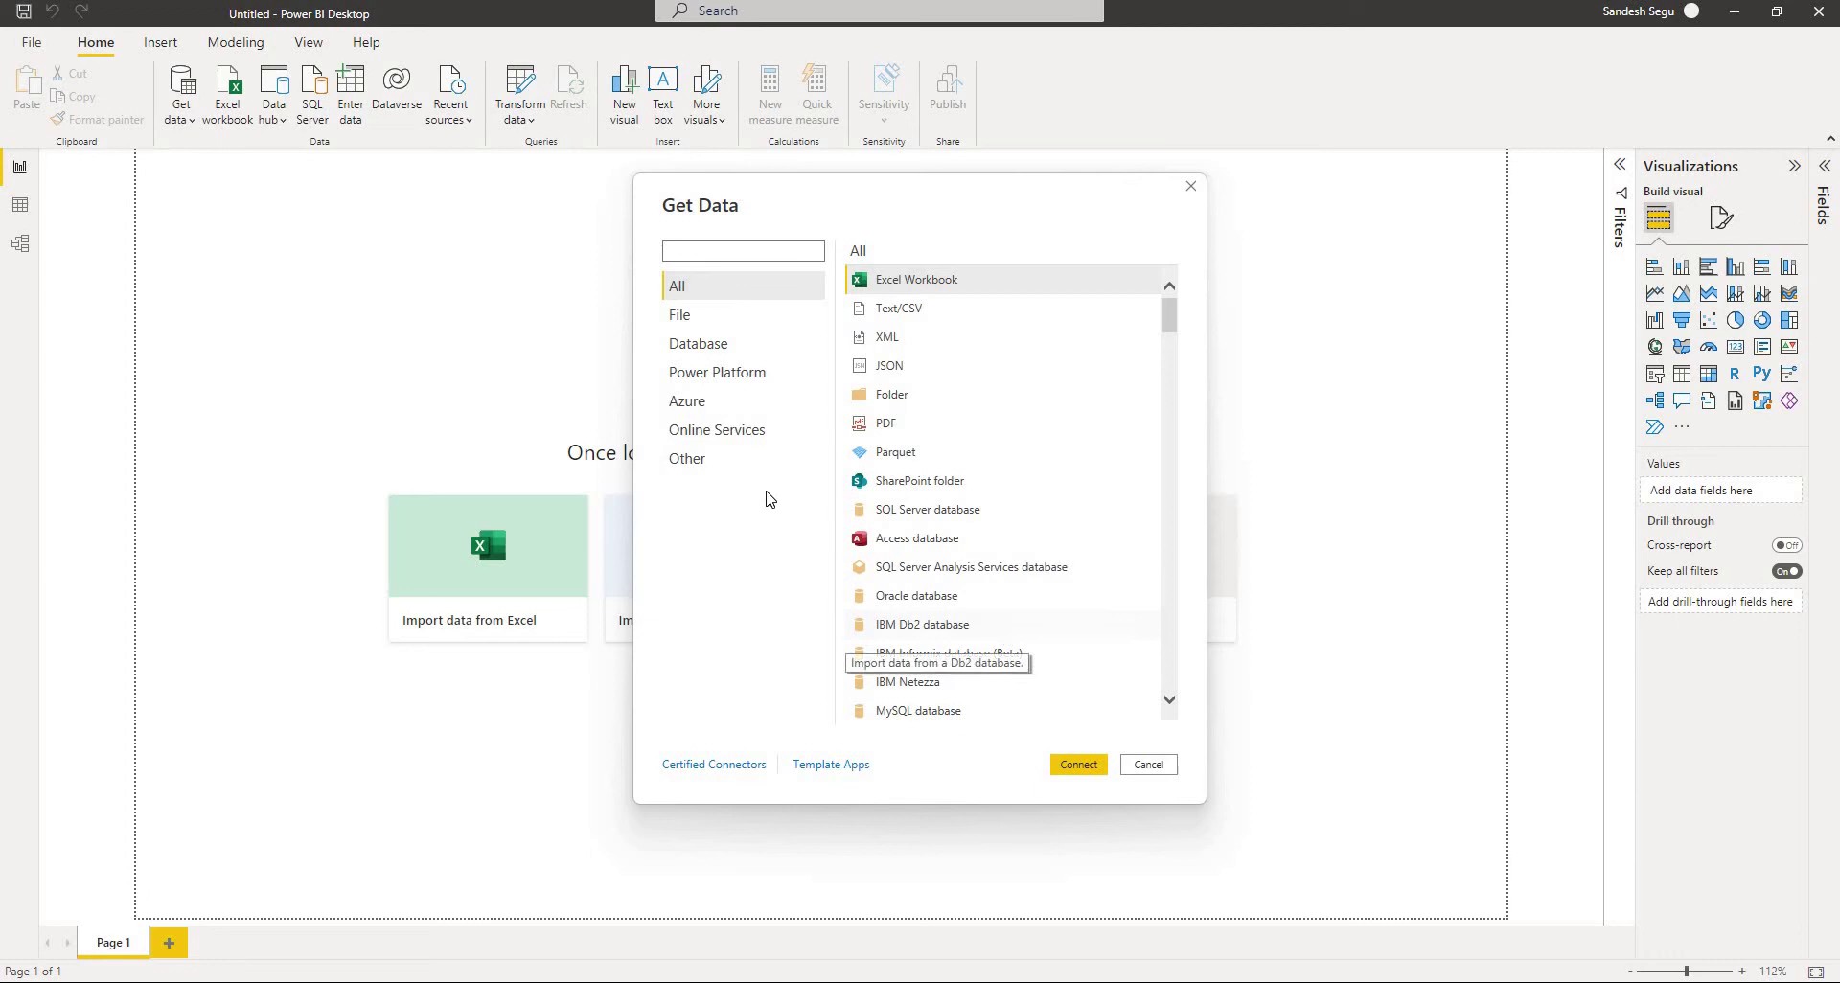
# - Try the MySQL database connector under Database and dismiss the missing-components notice
pyautogui.click(713, 353)
pyautogui.doubleClick(931, 486)
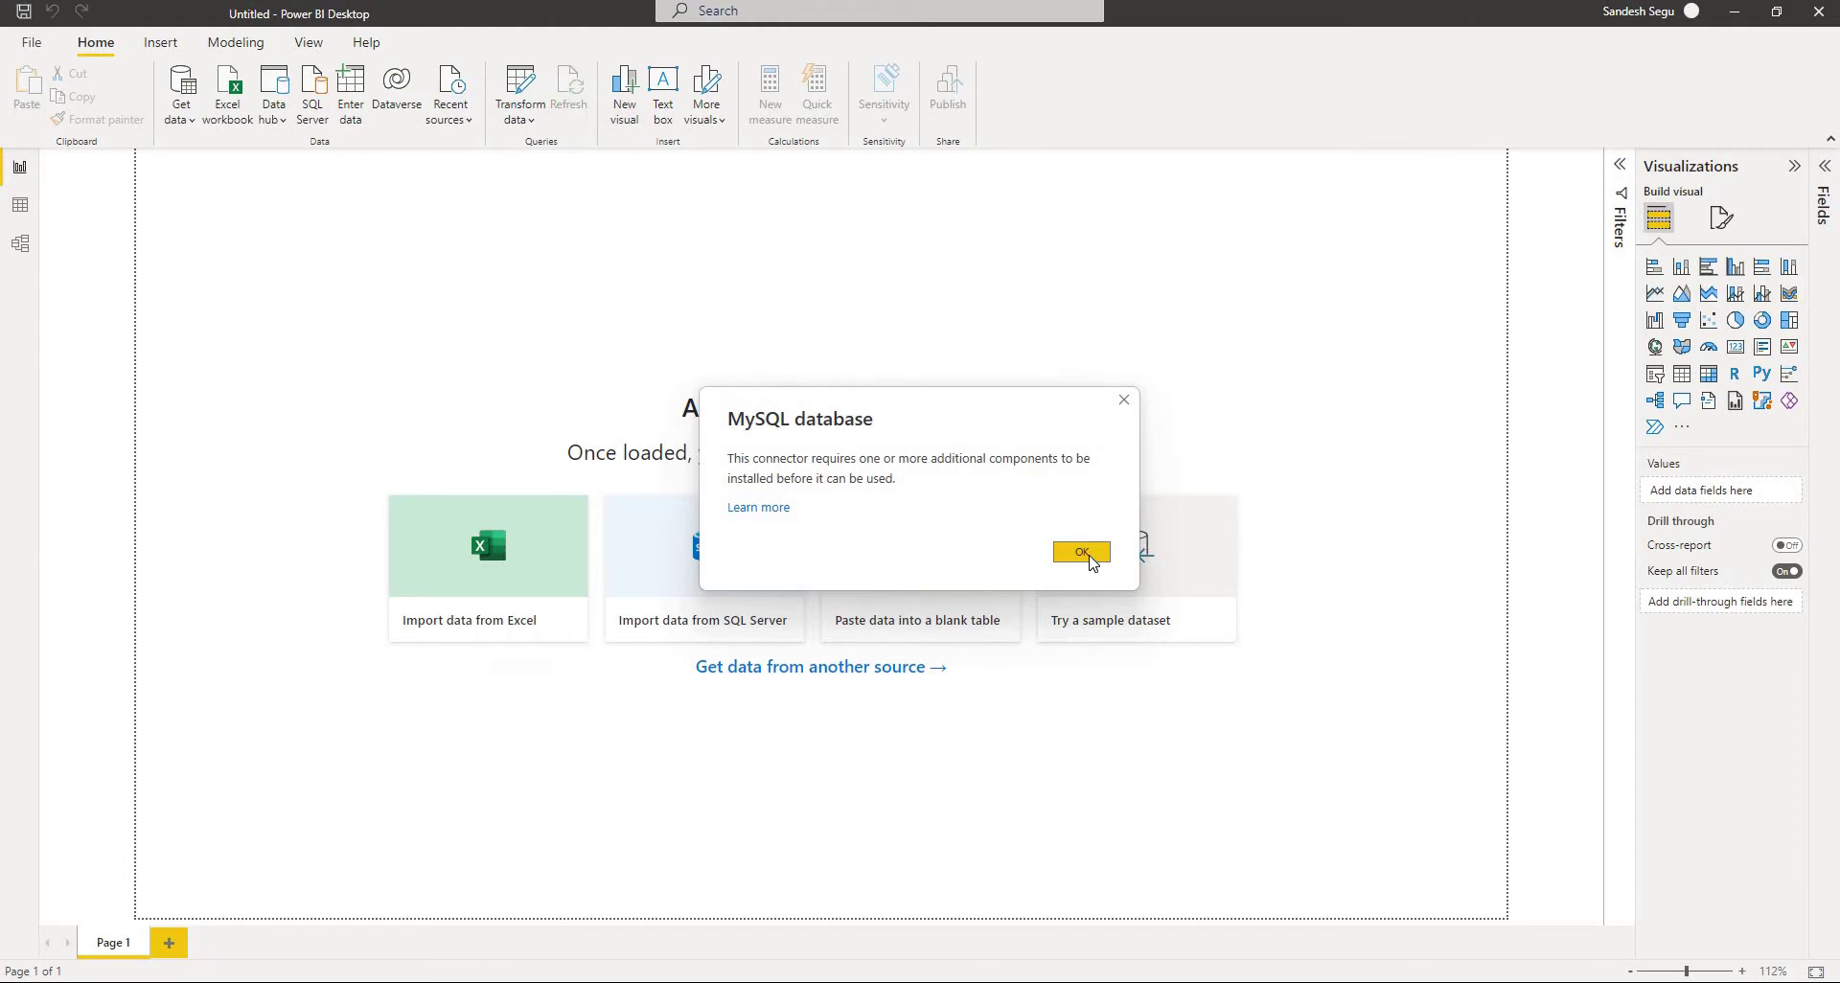
pyautogui.click(1083, 553)
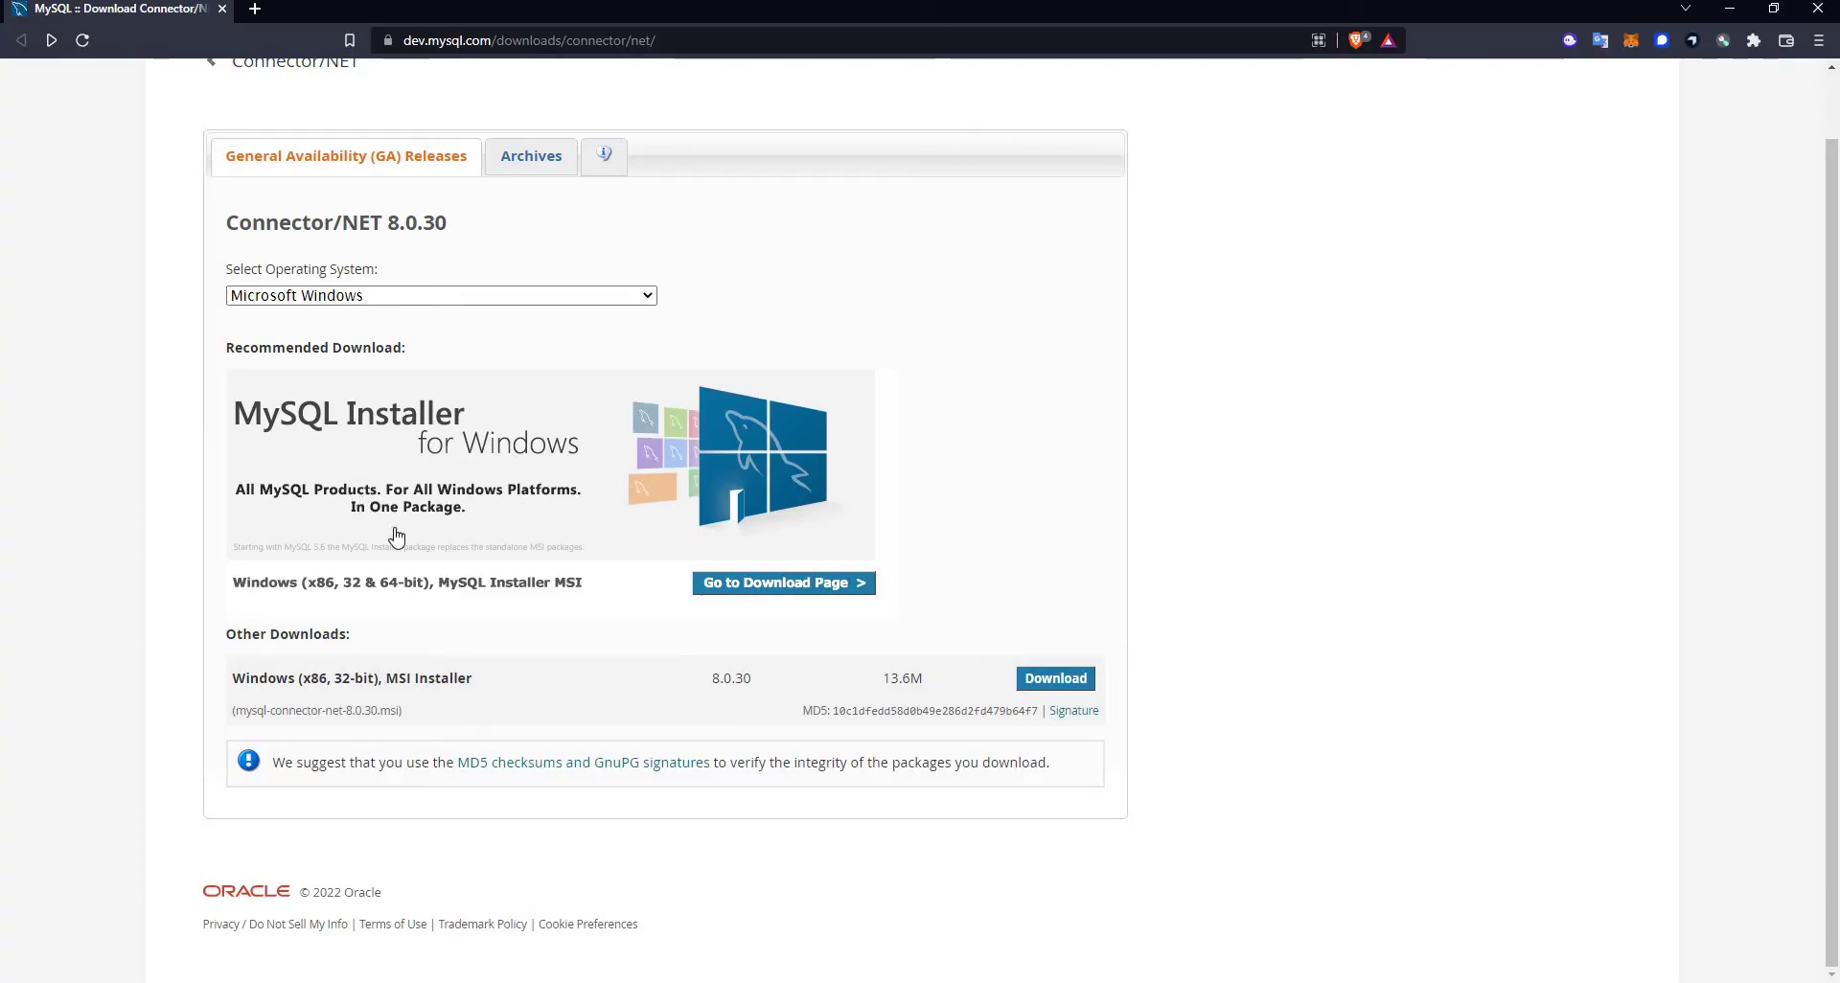
# - Download the 32-bit Connector/NET 8.0.30 MSI installer, skipping the MySQL account login
pyautogui.scroll(1, 397, 534)
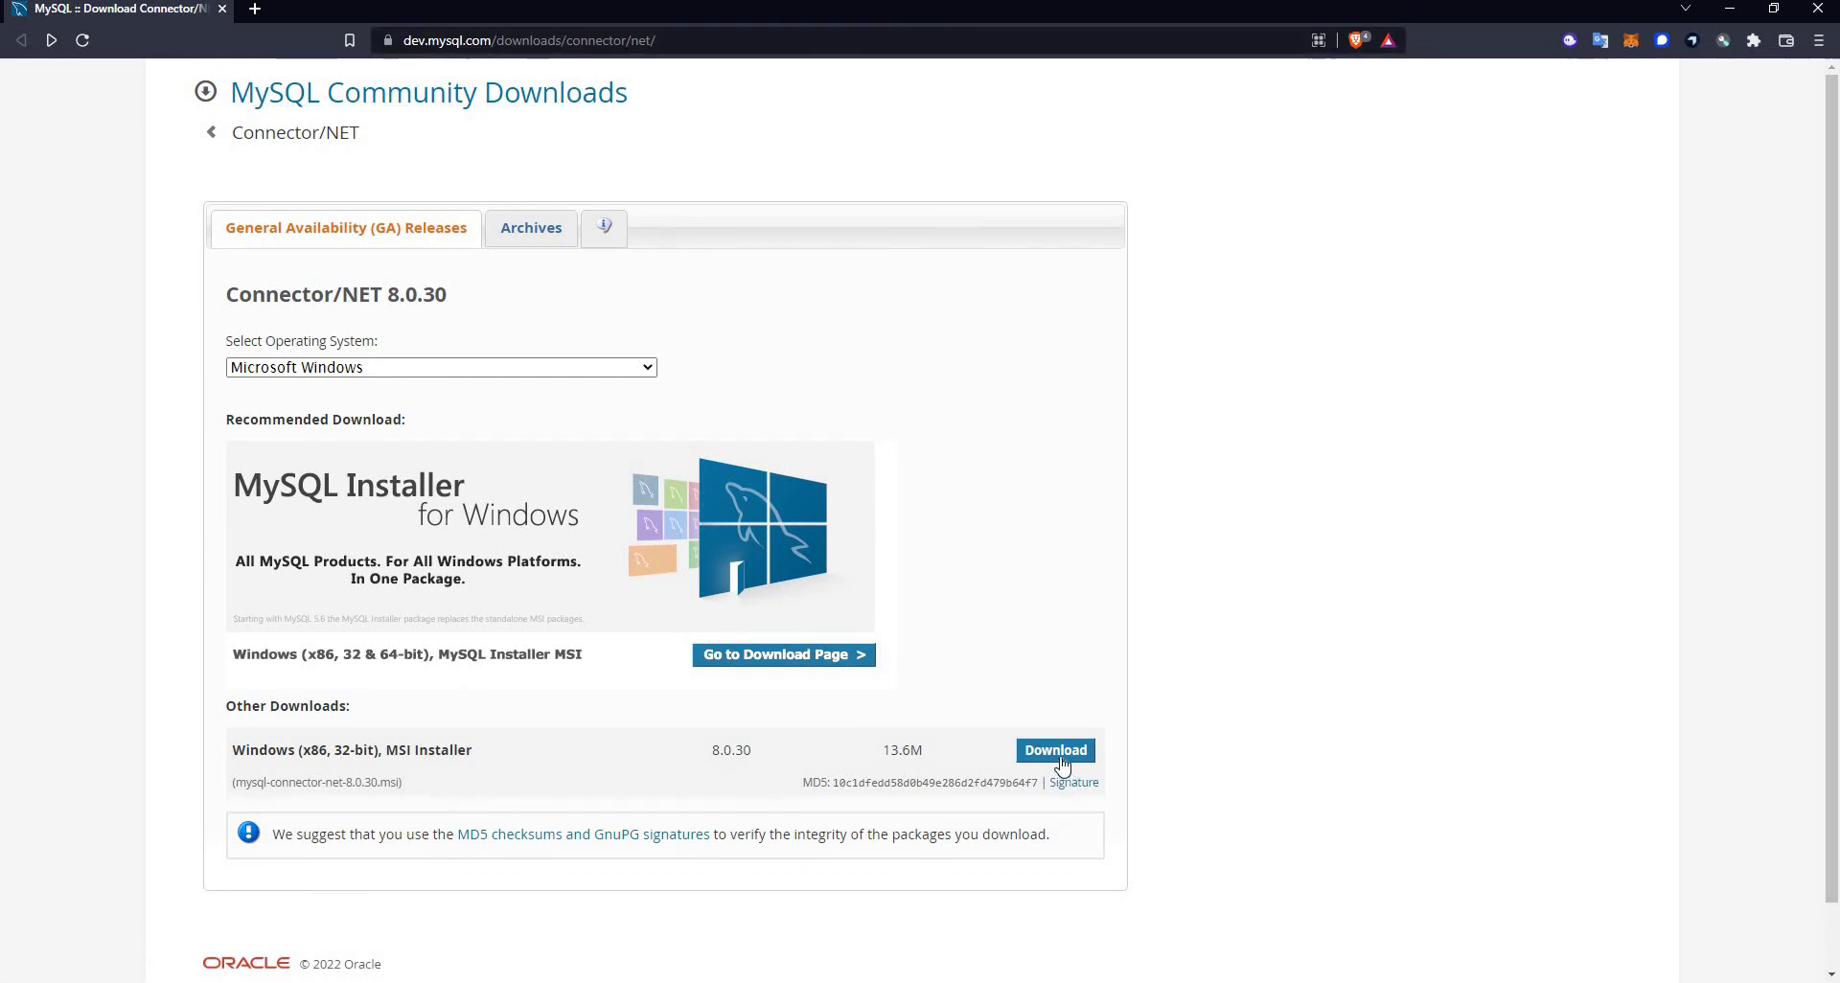
pyautogui.click(972, 761)
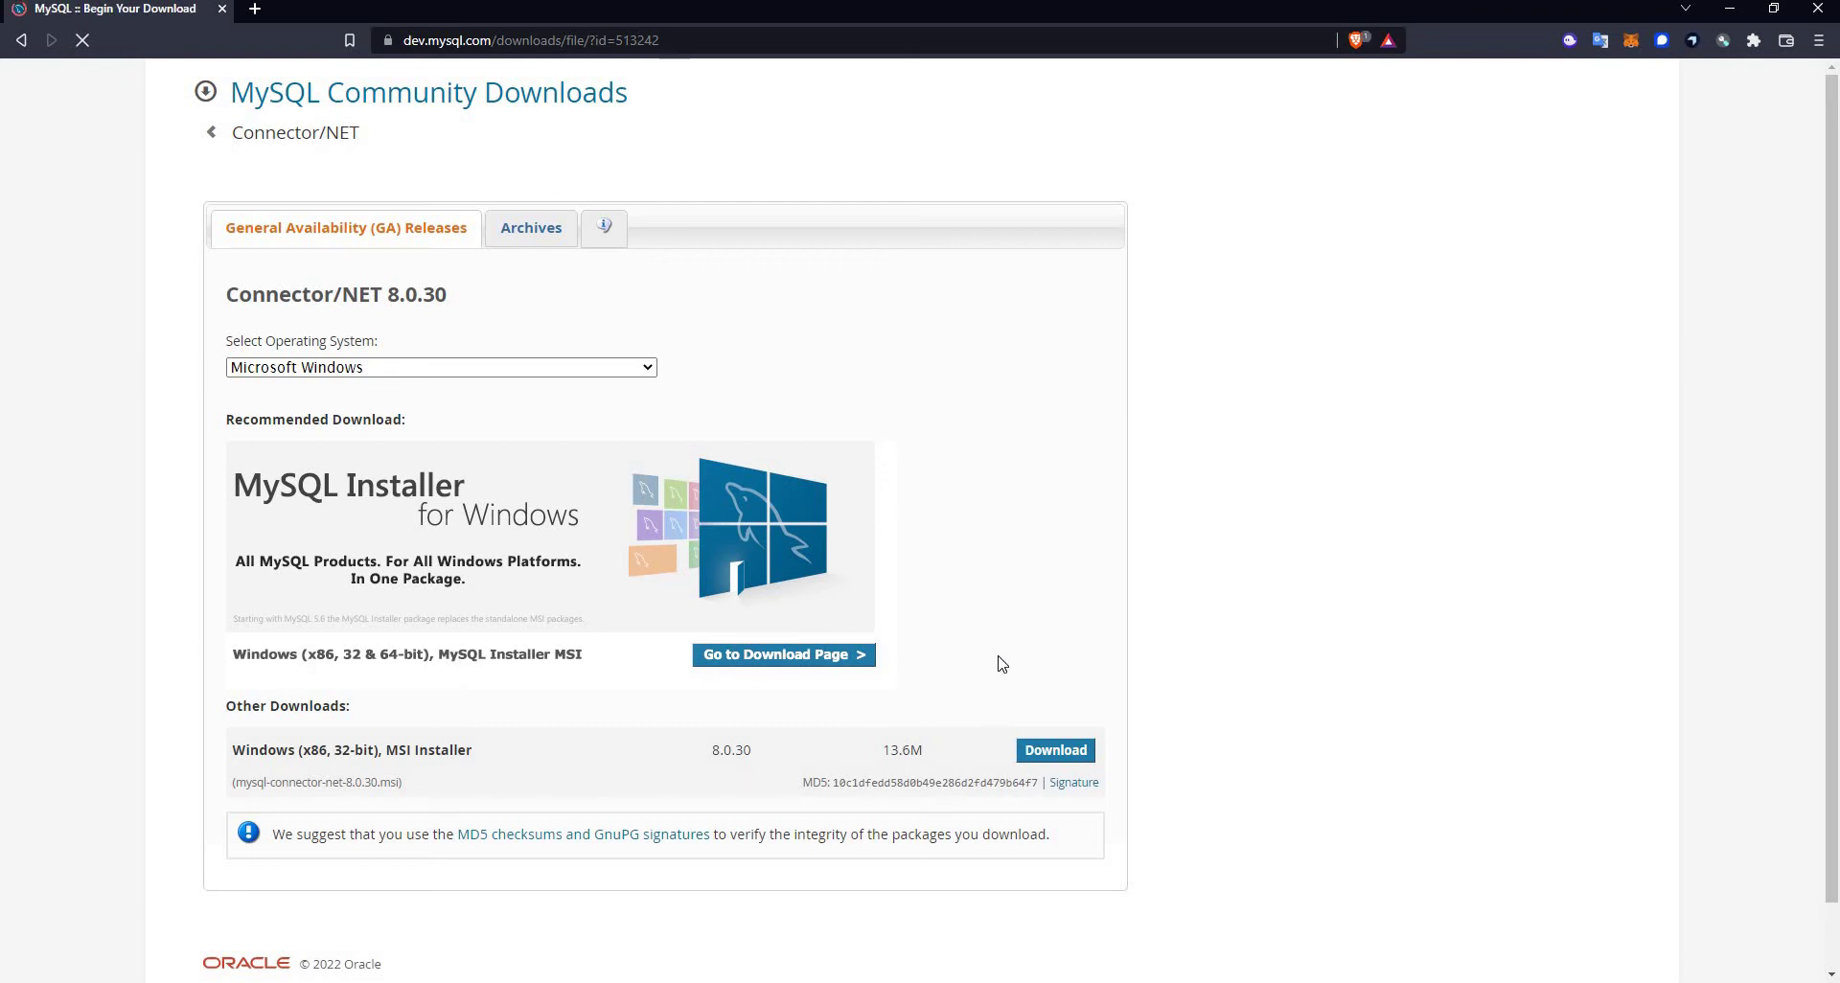
pyautogui.click(391, 560)
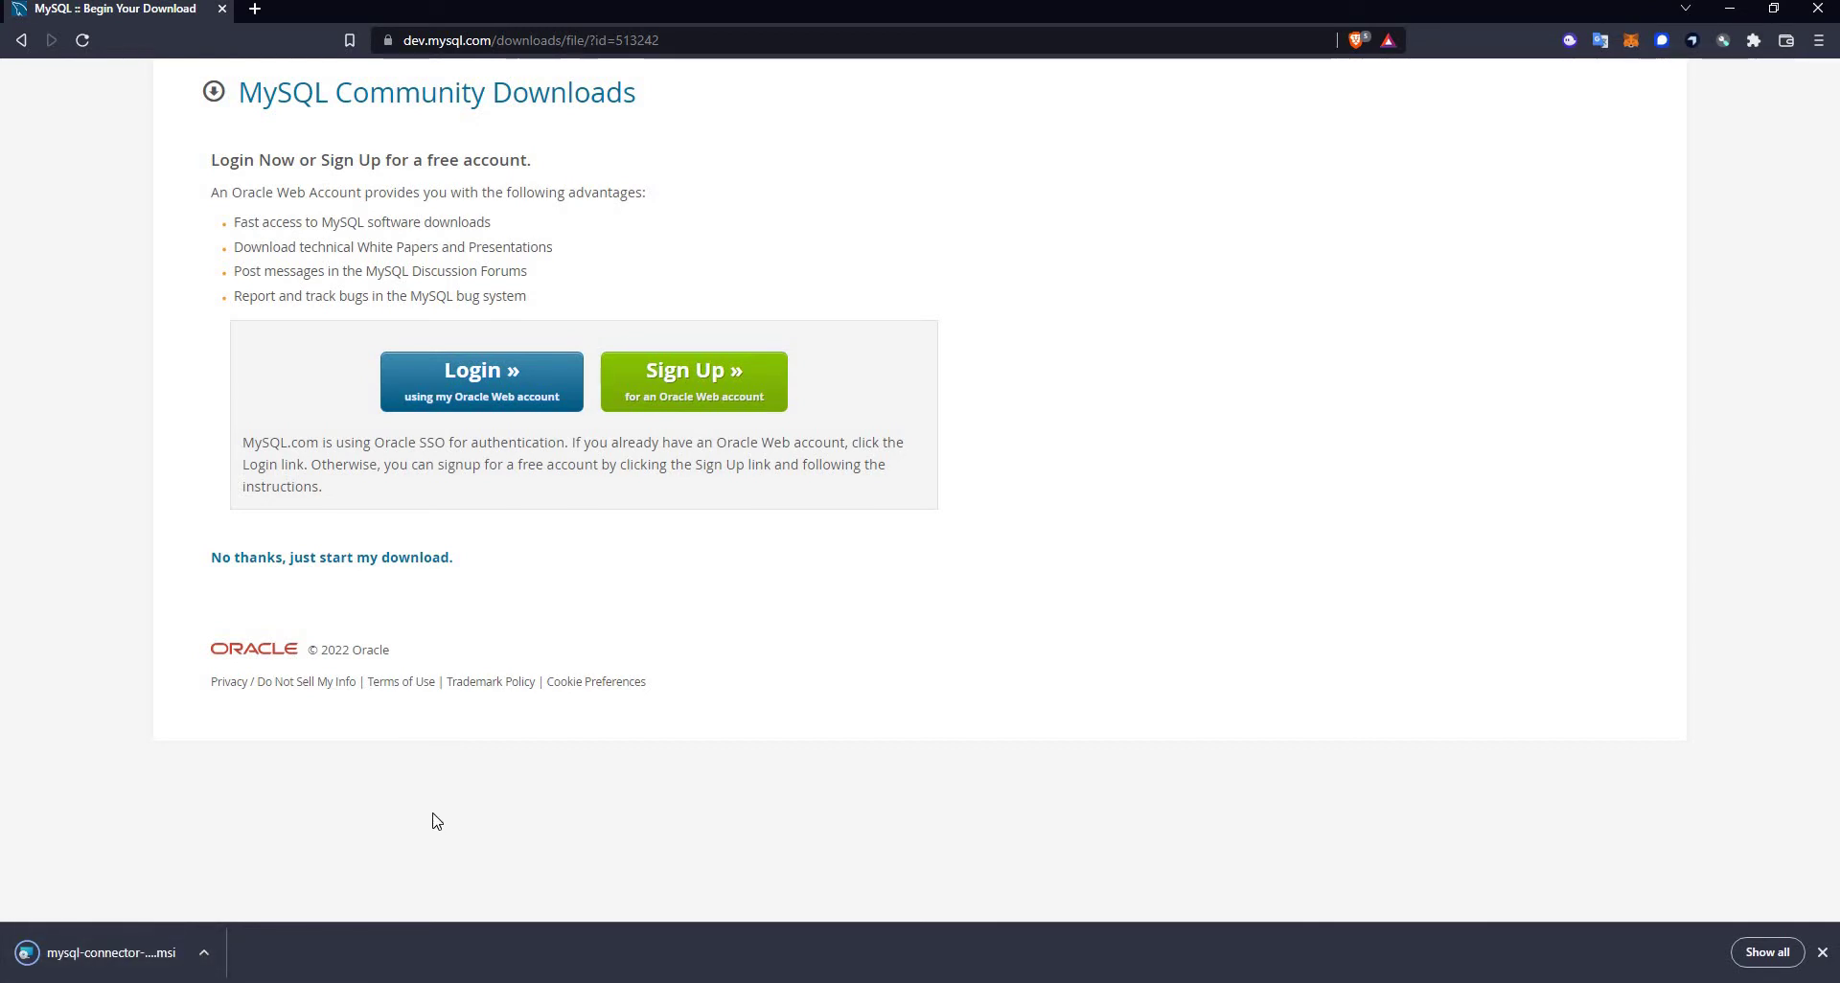
# - Run the downloaded MSI and install MySQL Connector/NET 8.0.30 with the Complete setup type
pyautogui.click(119, 953)
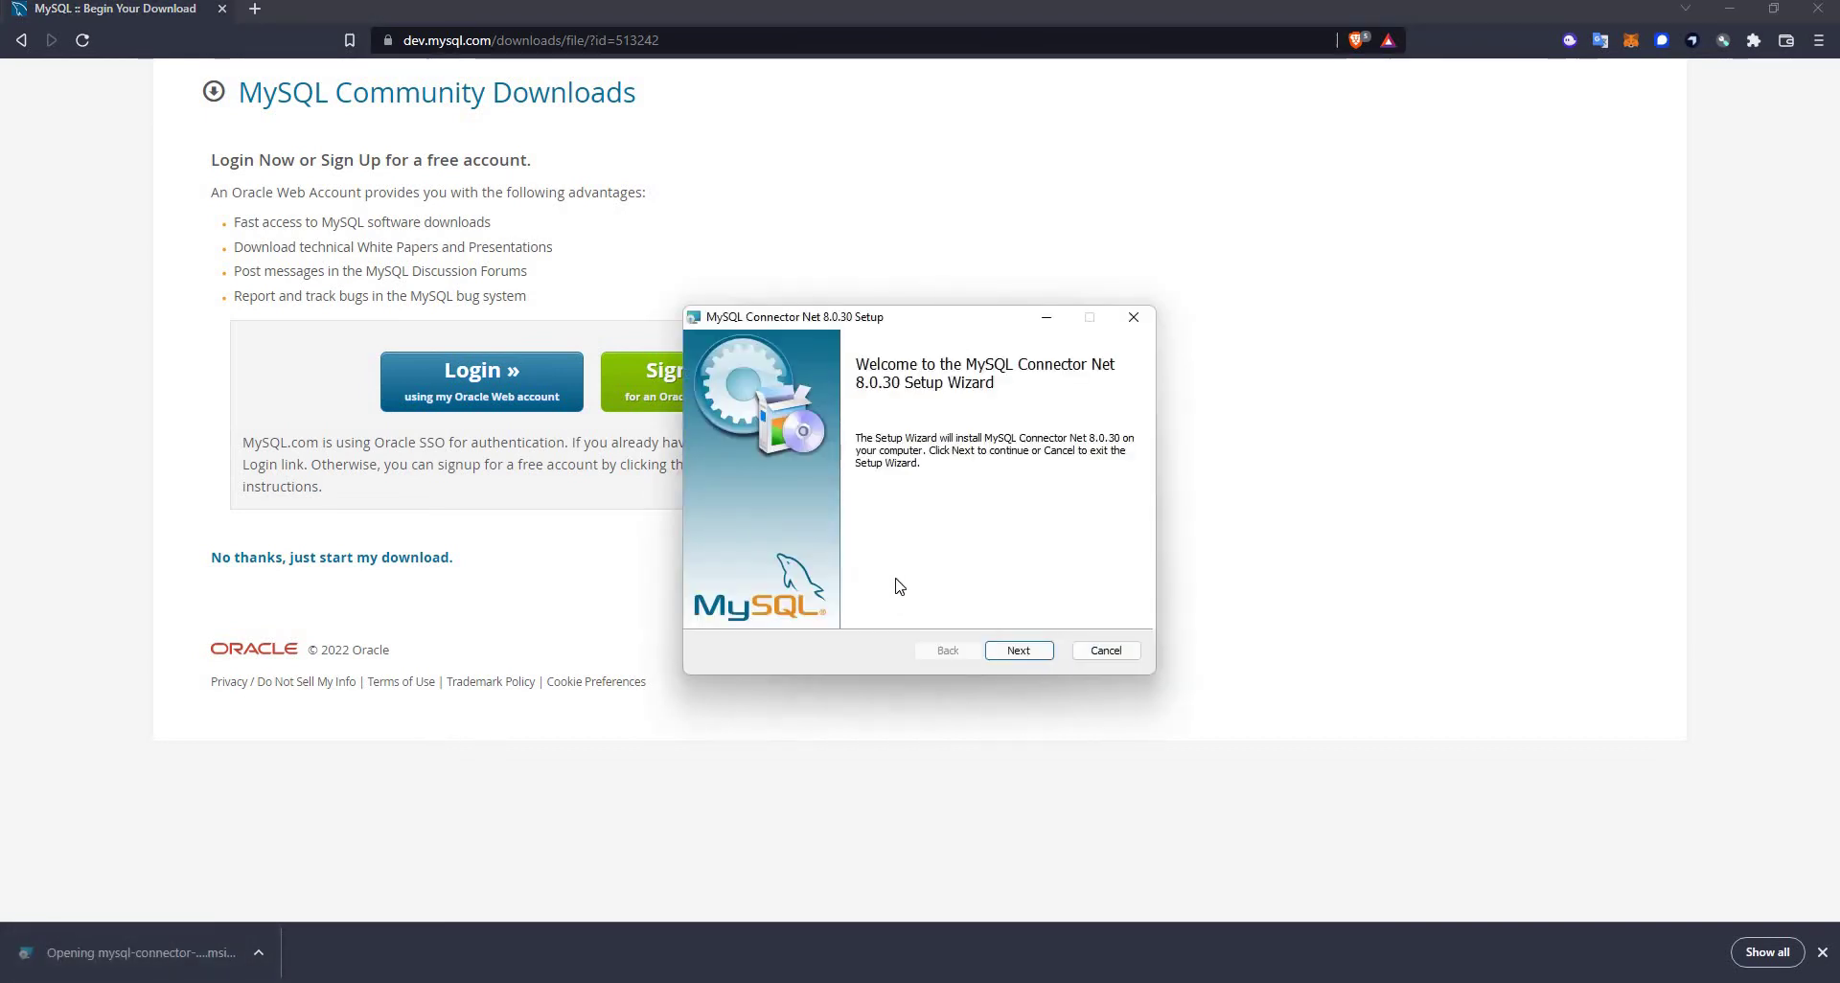
pyautogui.click(1015, 654)
pyautogui.click(805, 563)
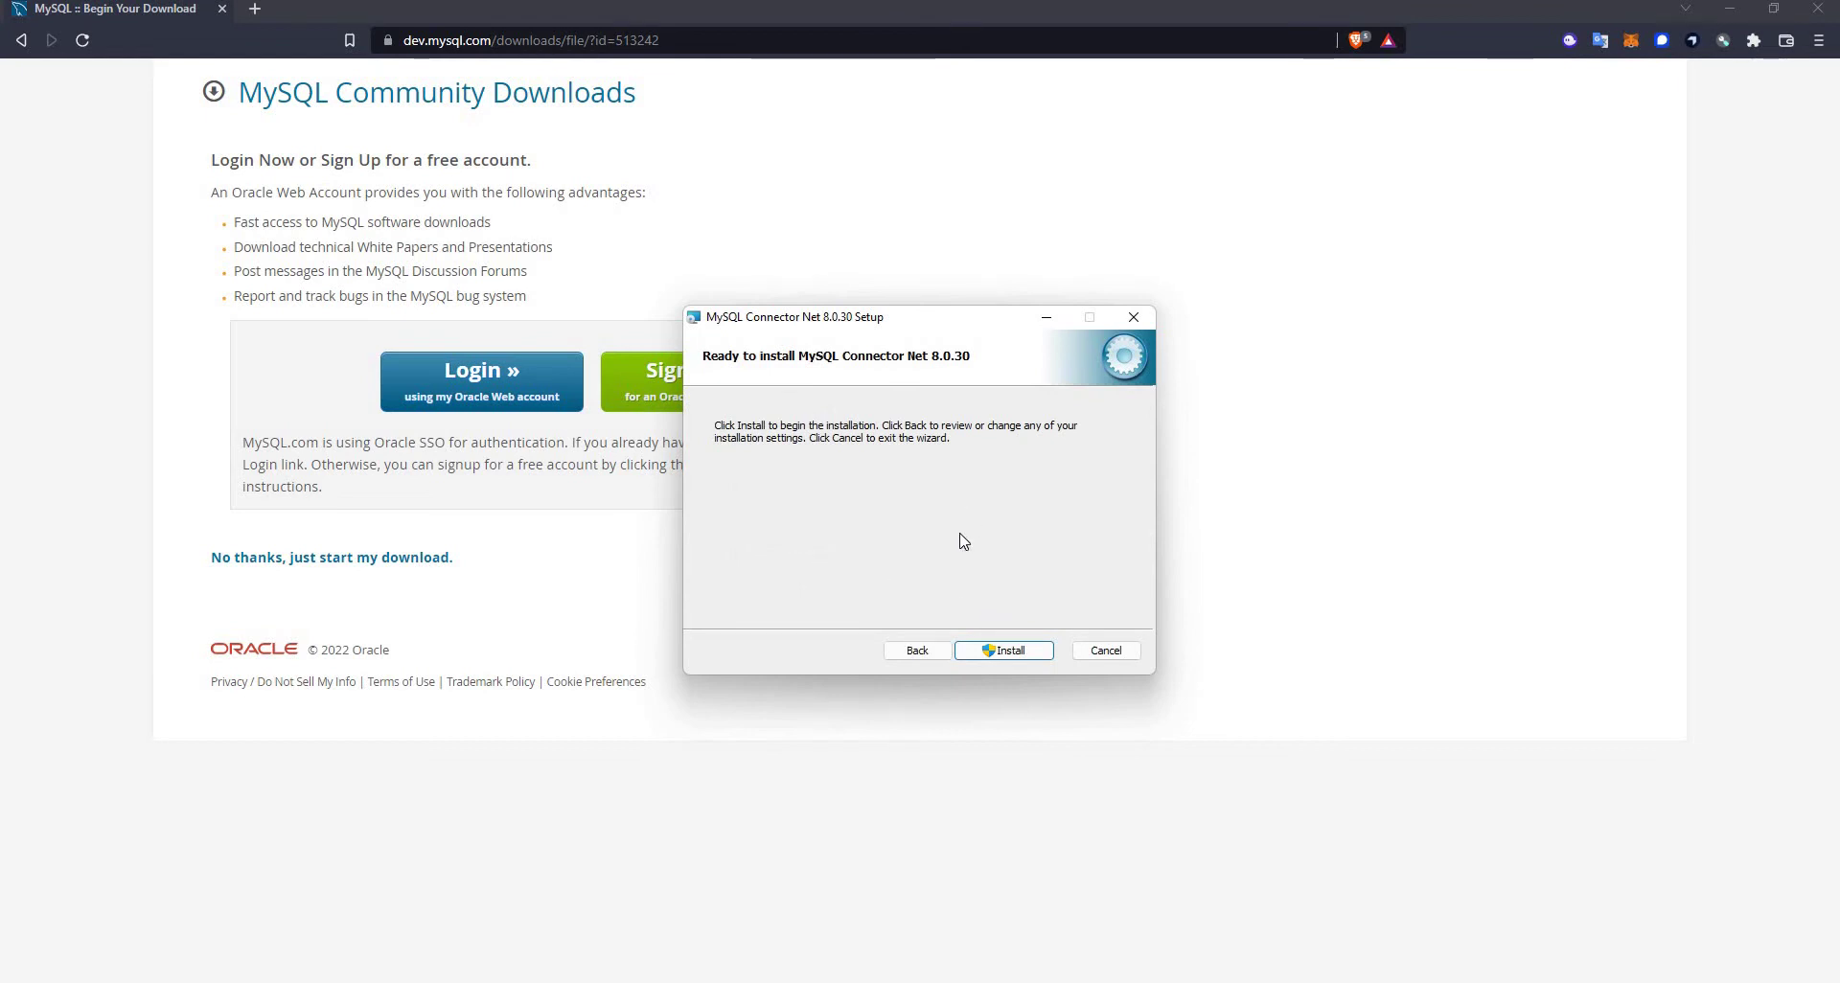
pyautogui.click(987, 648)
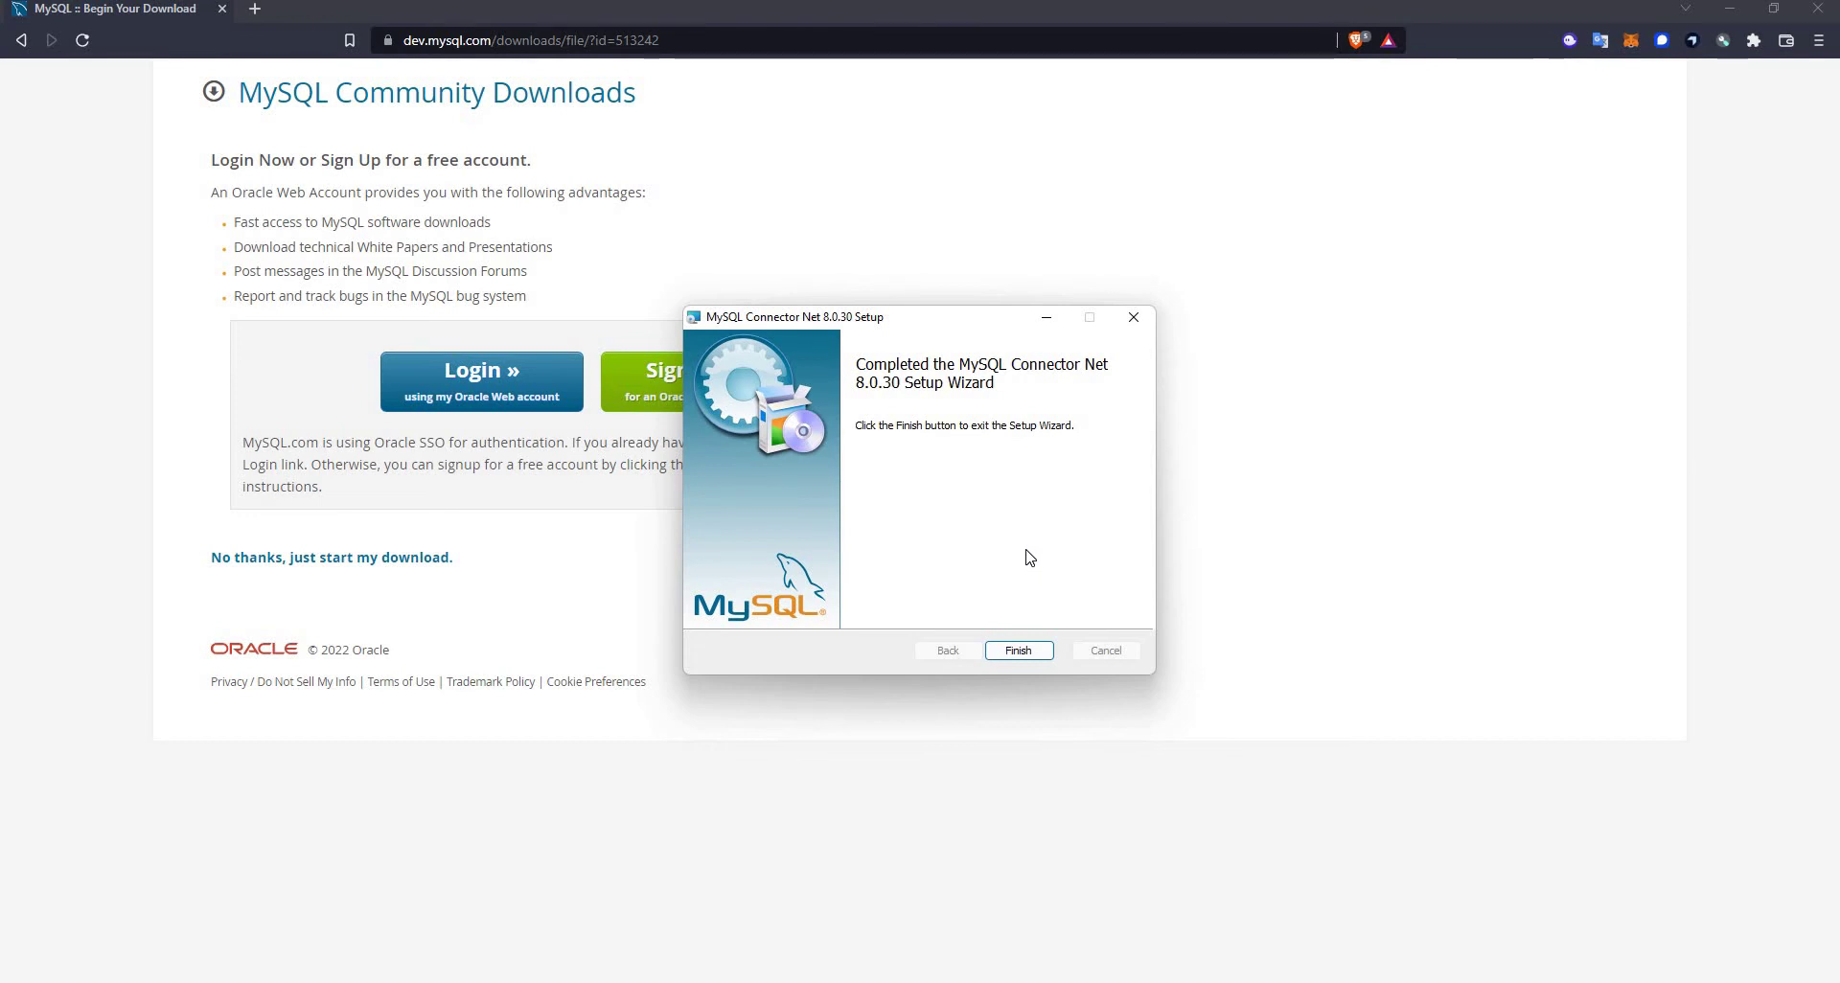
pyautogui.click(1019, 652)
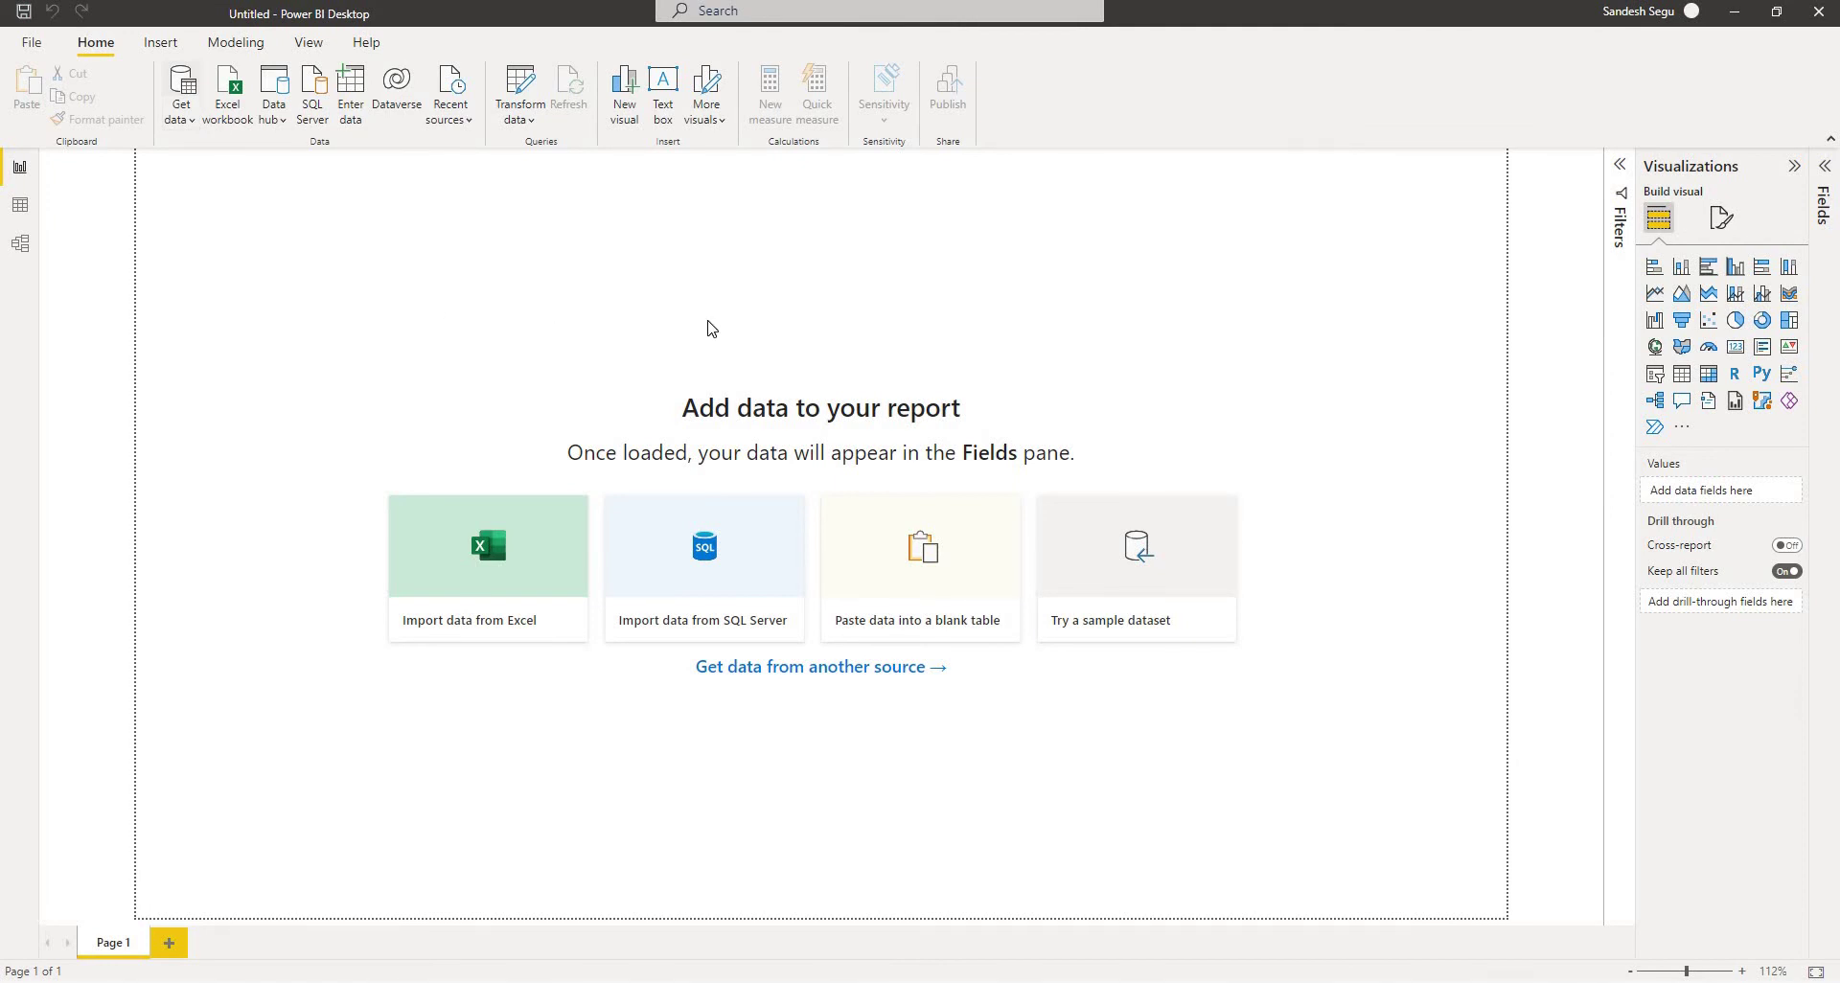
# - Retry the MySQL database connector, dismiss its warning, then relaunch Power BI to a blank report
pyautogui.click(181, 124)
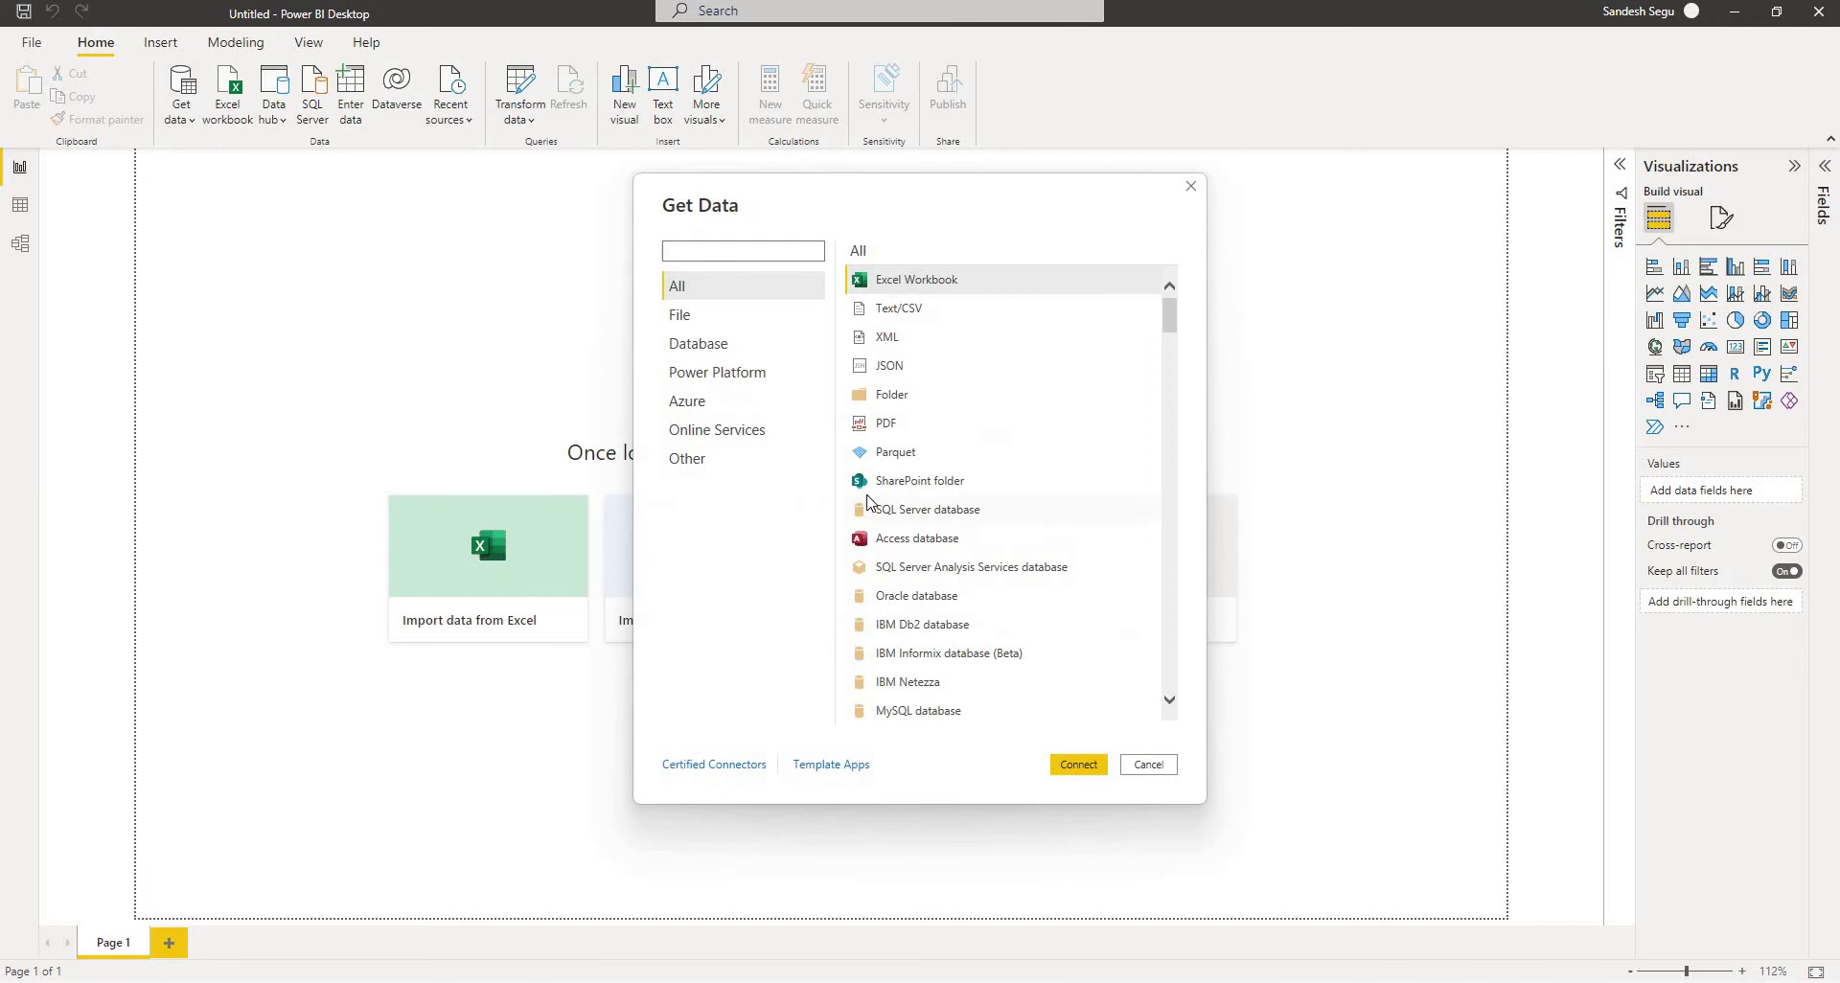
pyautogui.click(703, 344)
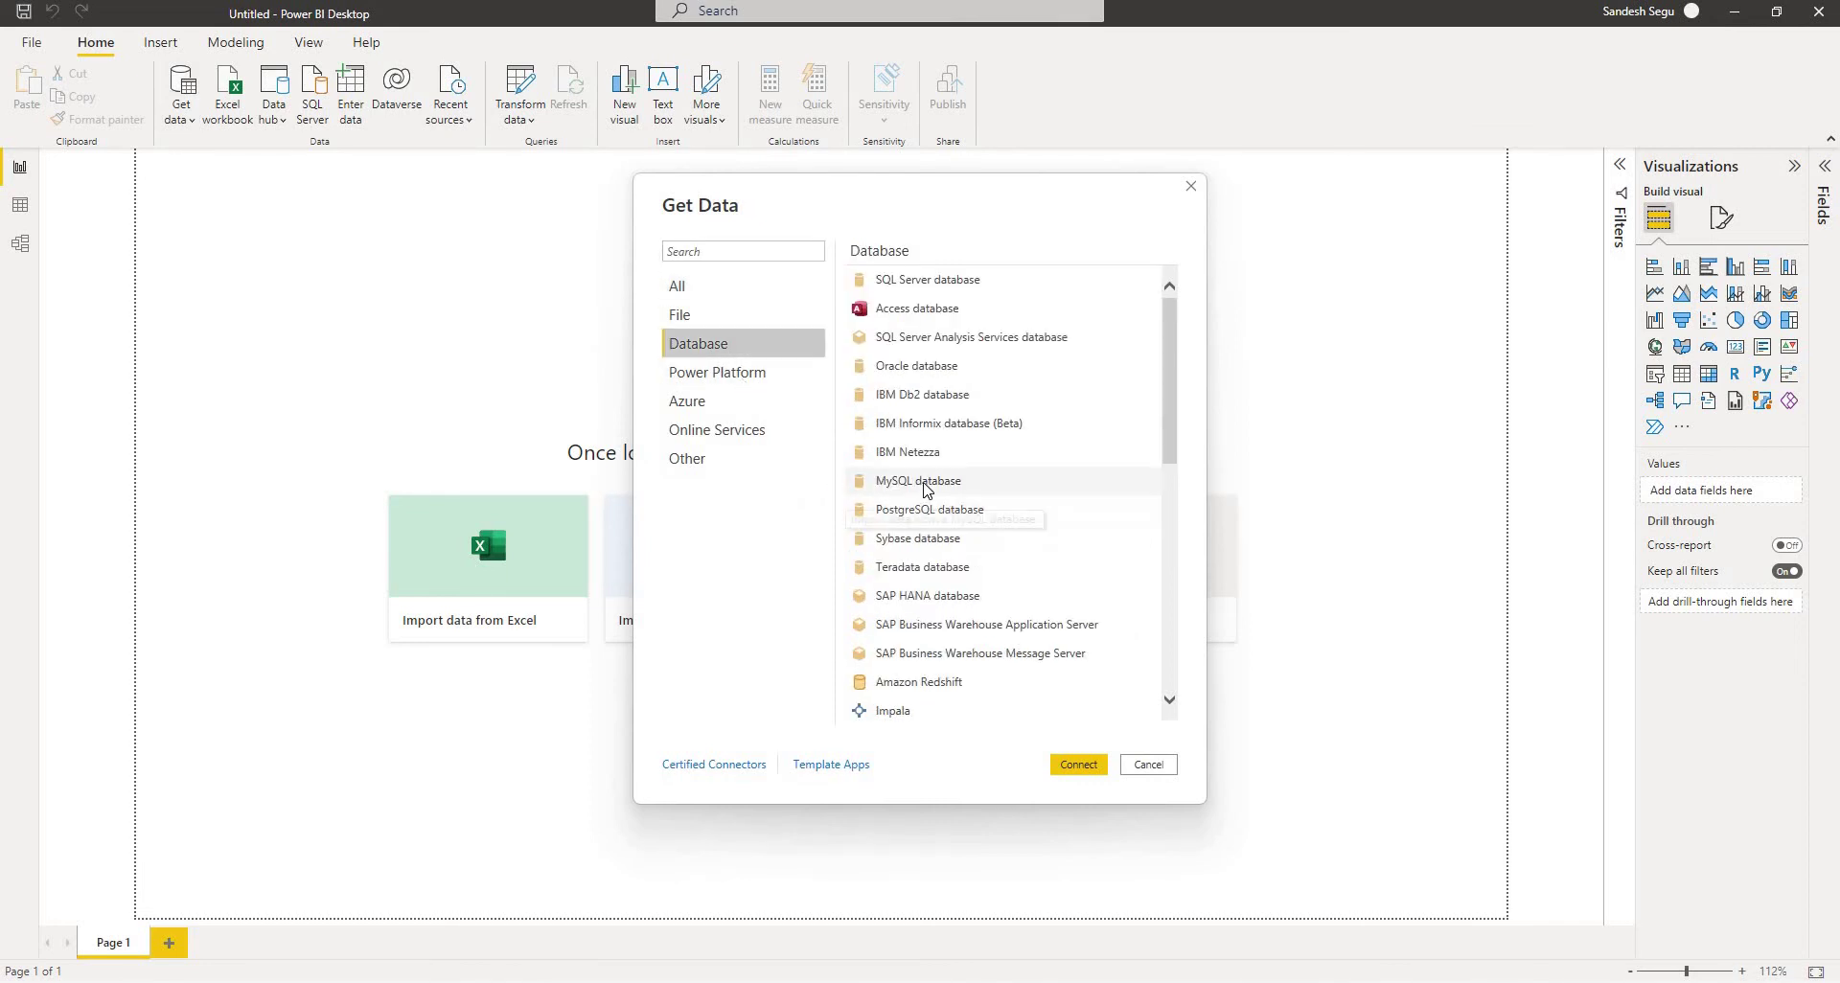
pyautogui.click(922, 482)
pyautogui.click(1078, 766)
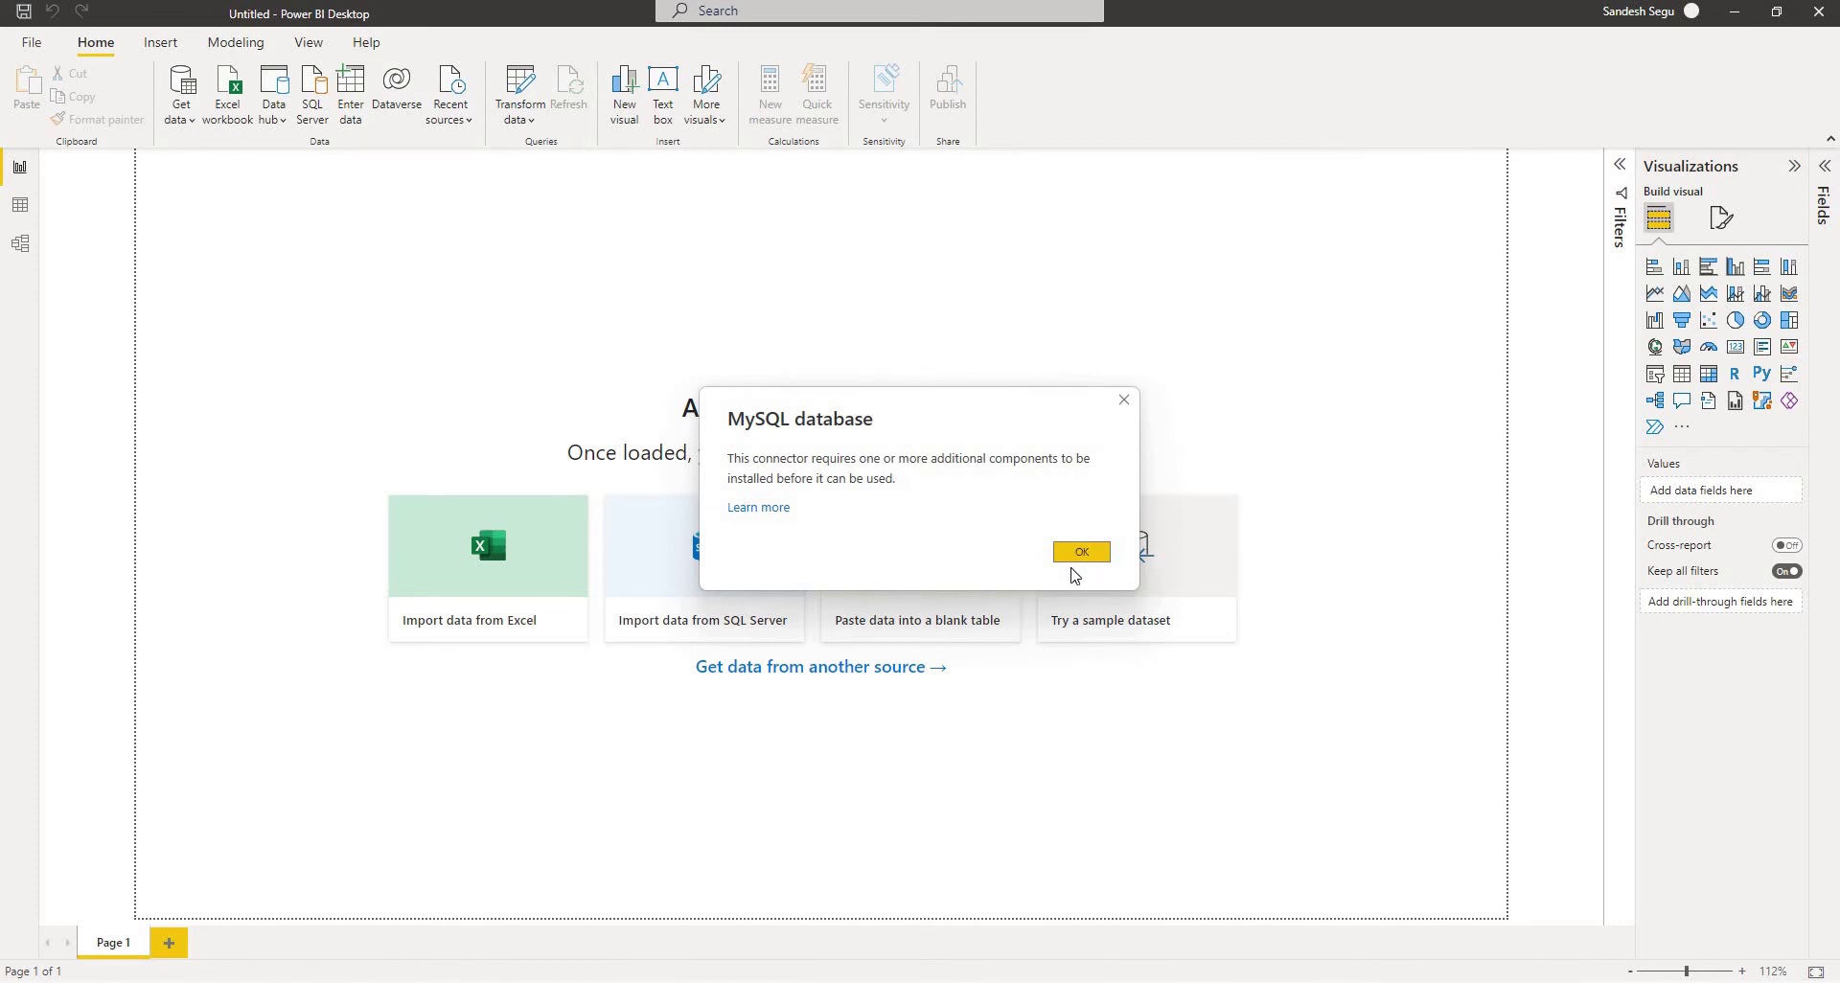
pyautogui.click(1082, 553)
pyautogui.click(1809, 23)
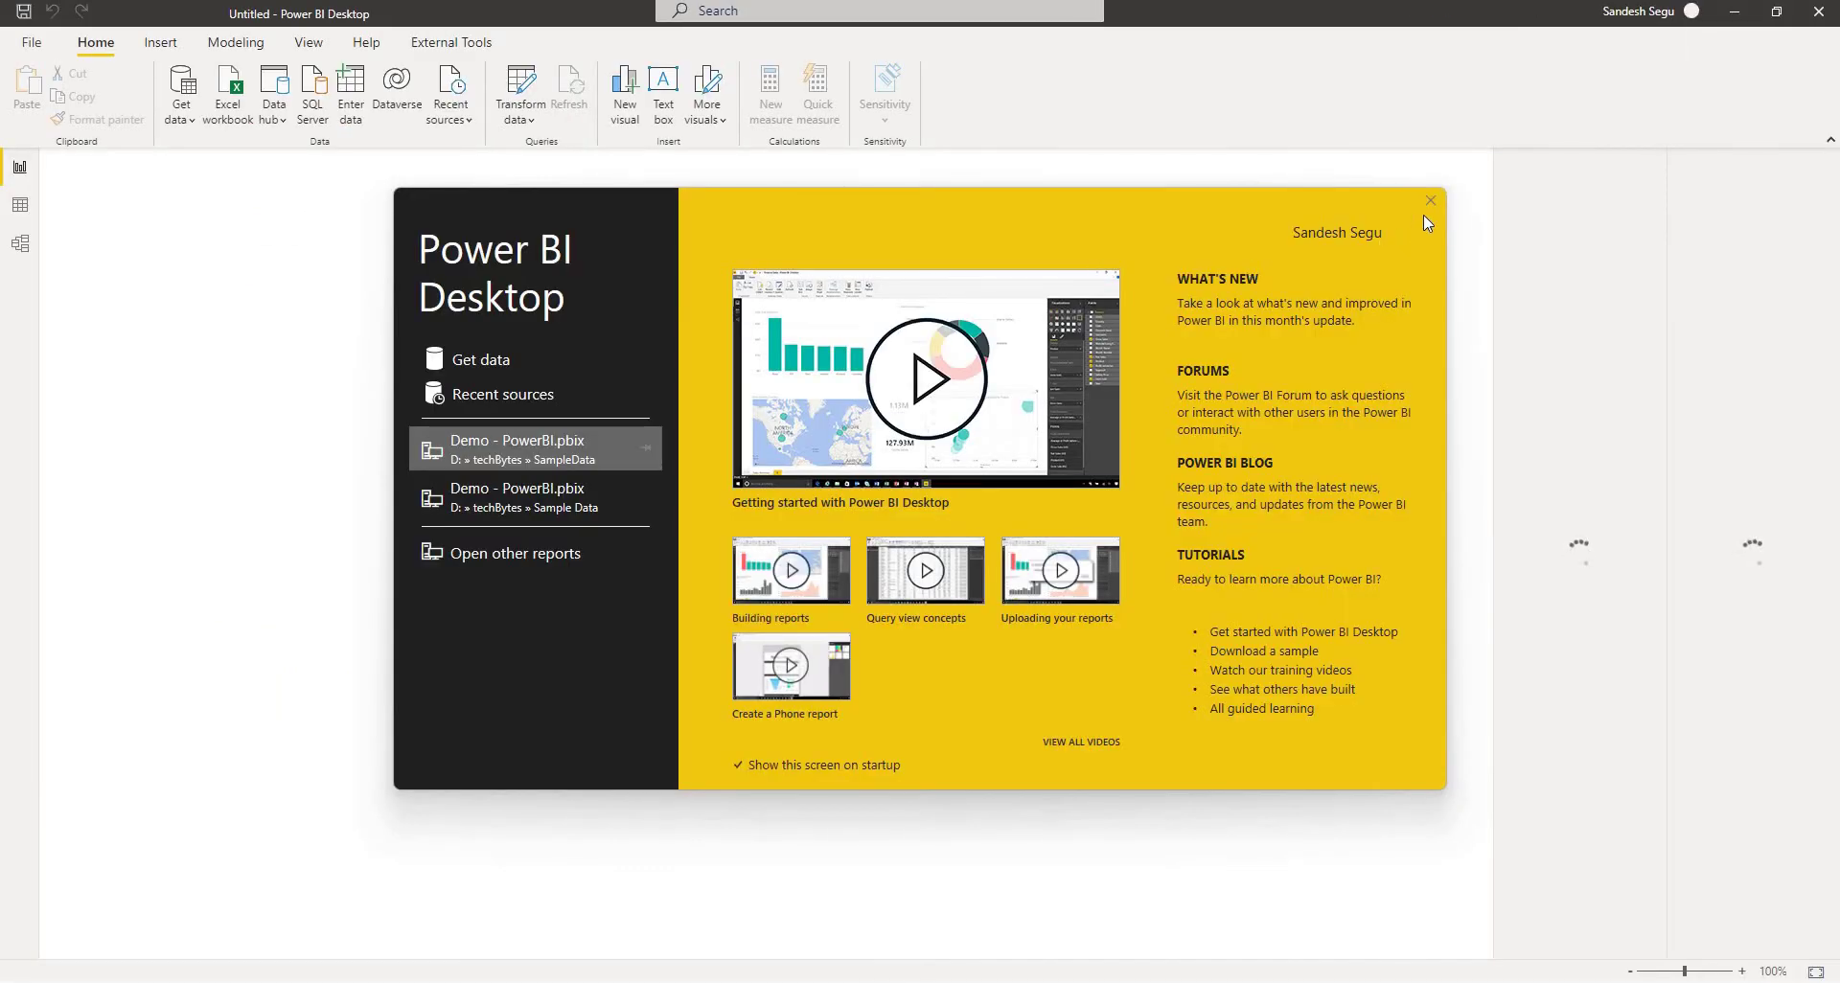
pyautogui.click(1430, 200)
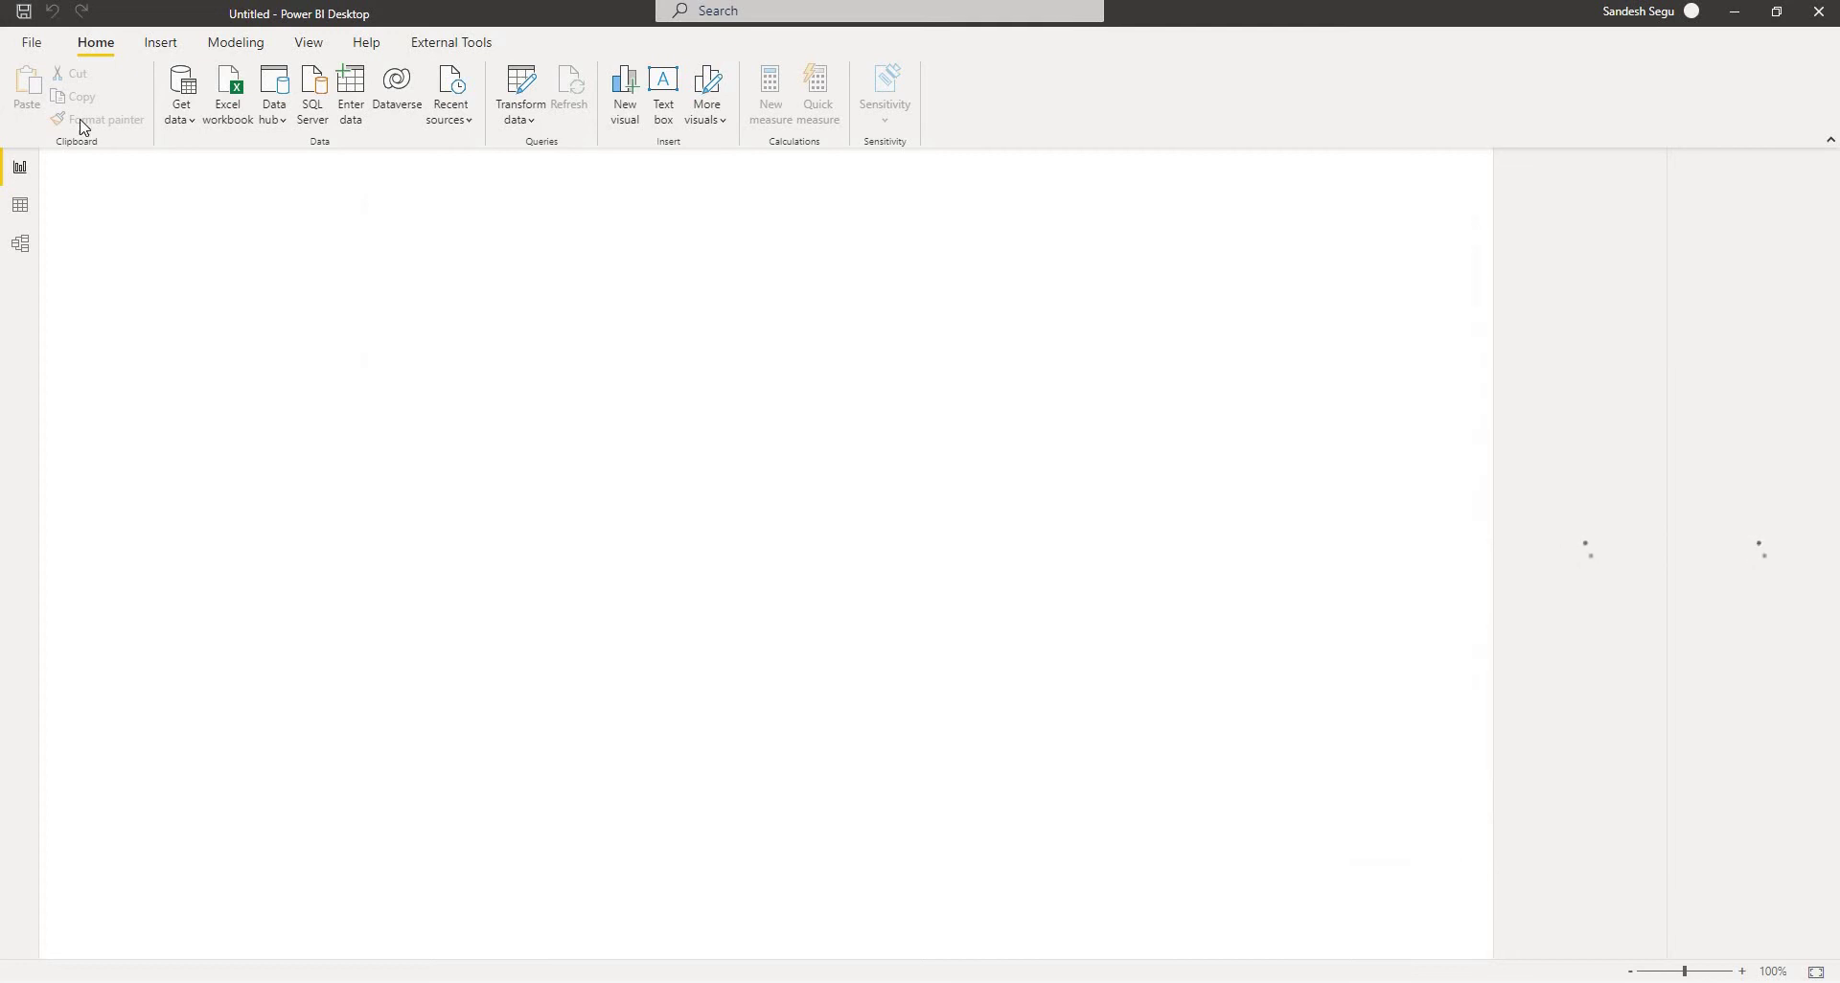
# - Connect with the MySQL database connector from Get data > More, using localhost as the server
pyautogui.click(183, 121)
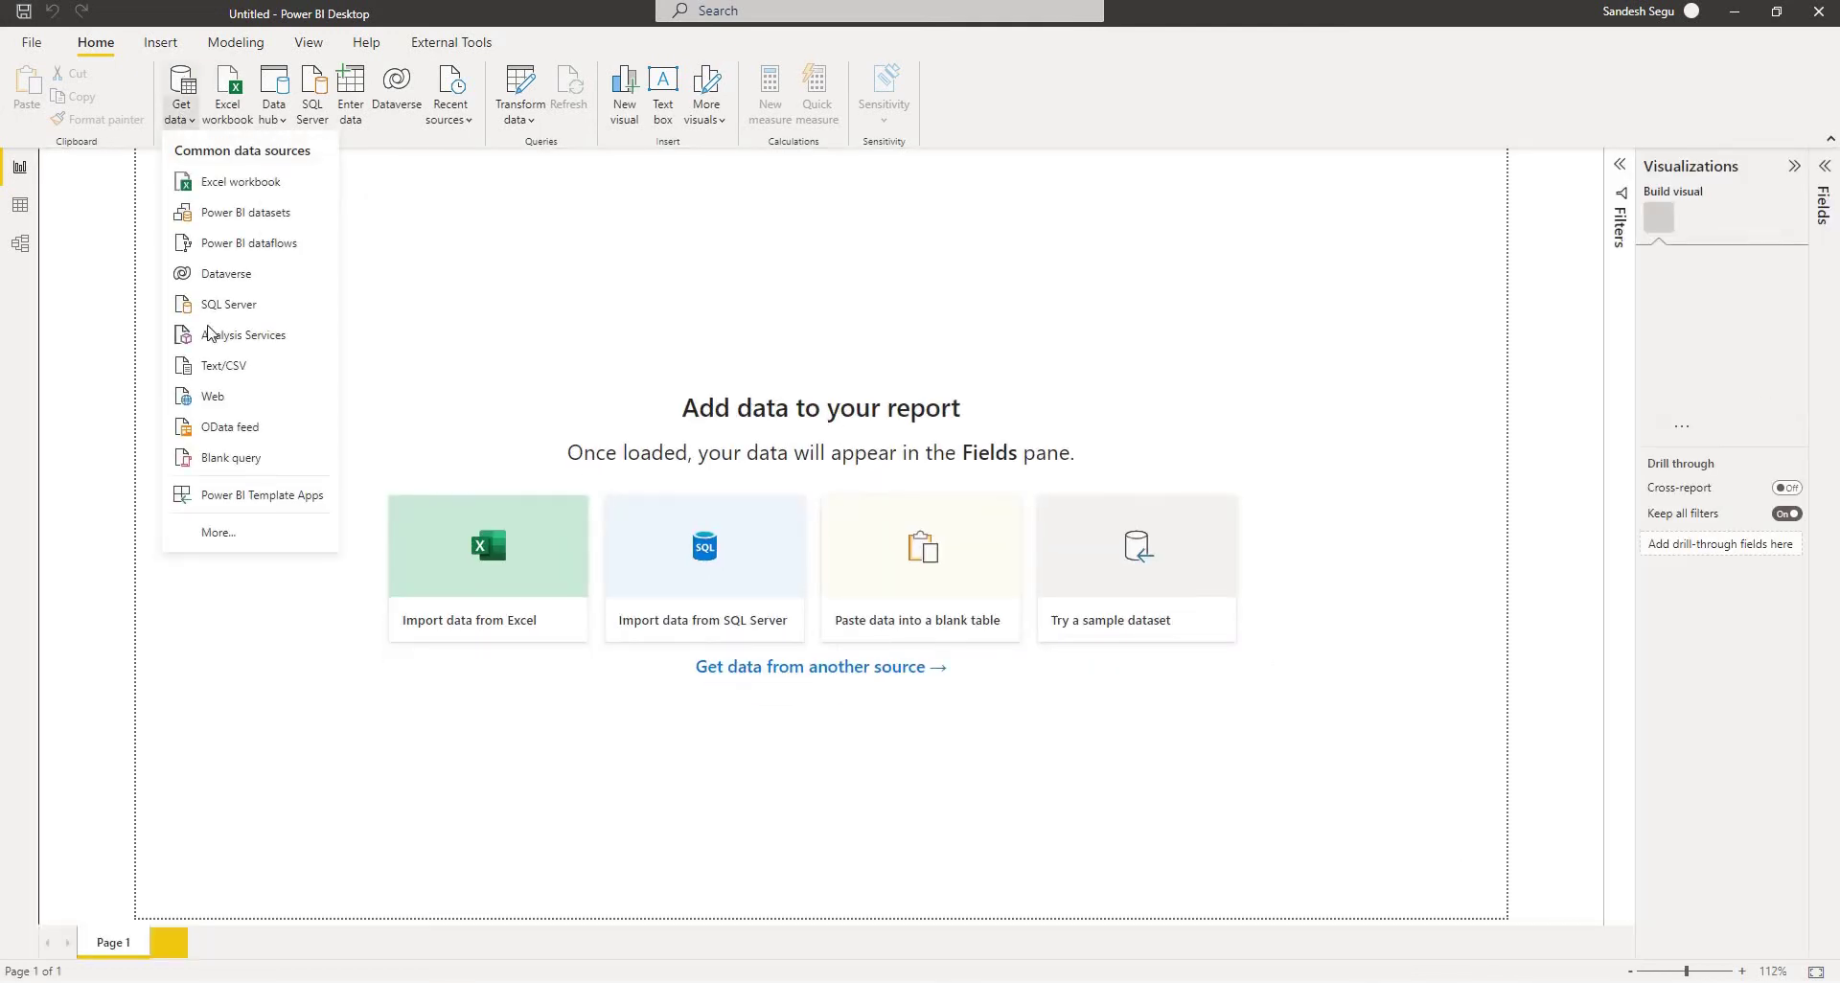
pyautogui.click(214, 534)
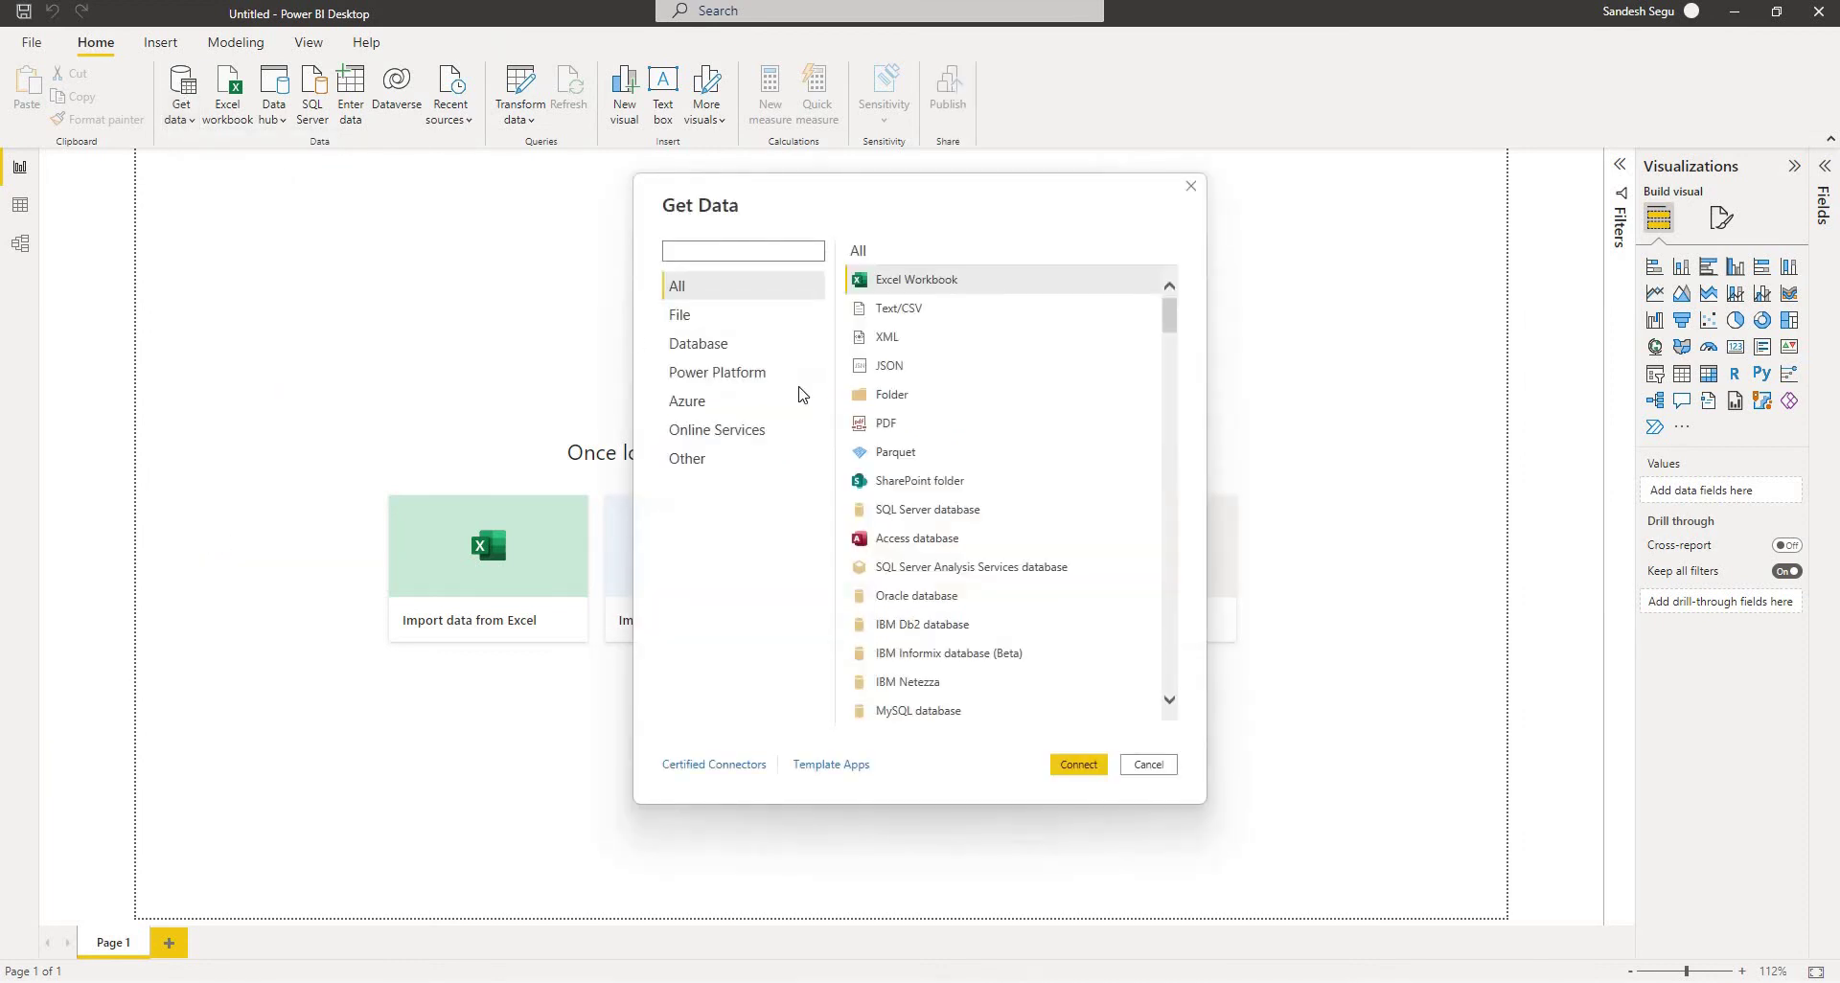
pyautogui.click(721, 345)
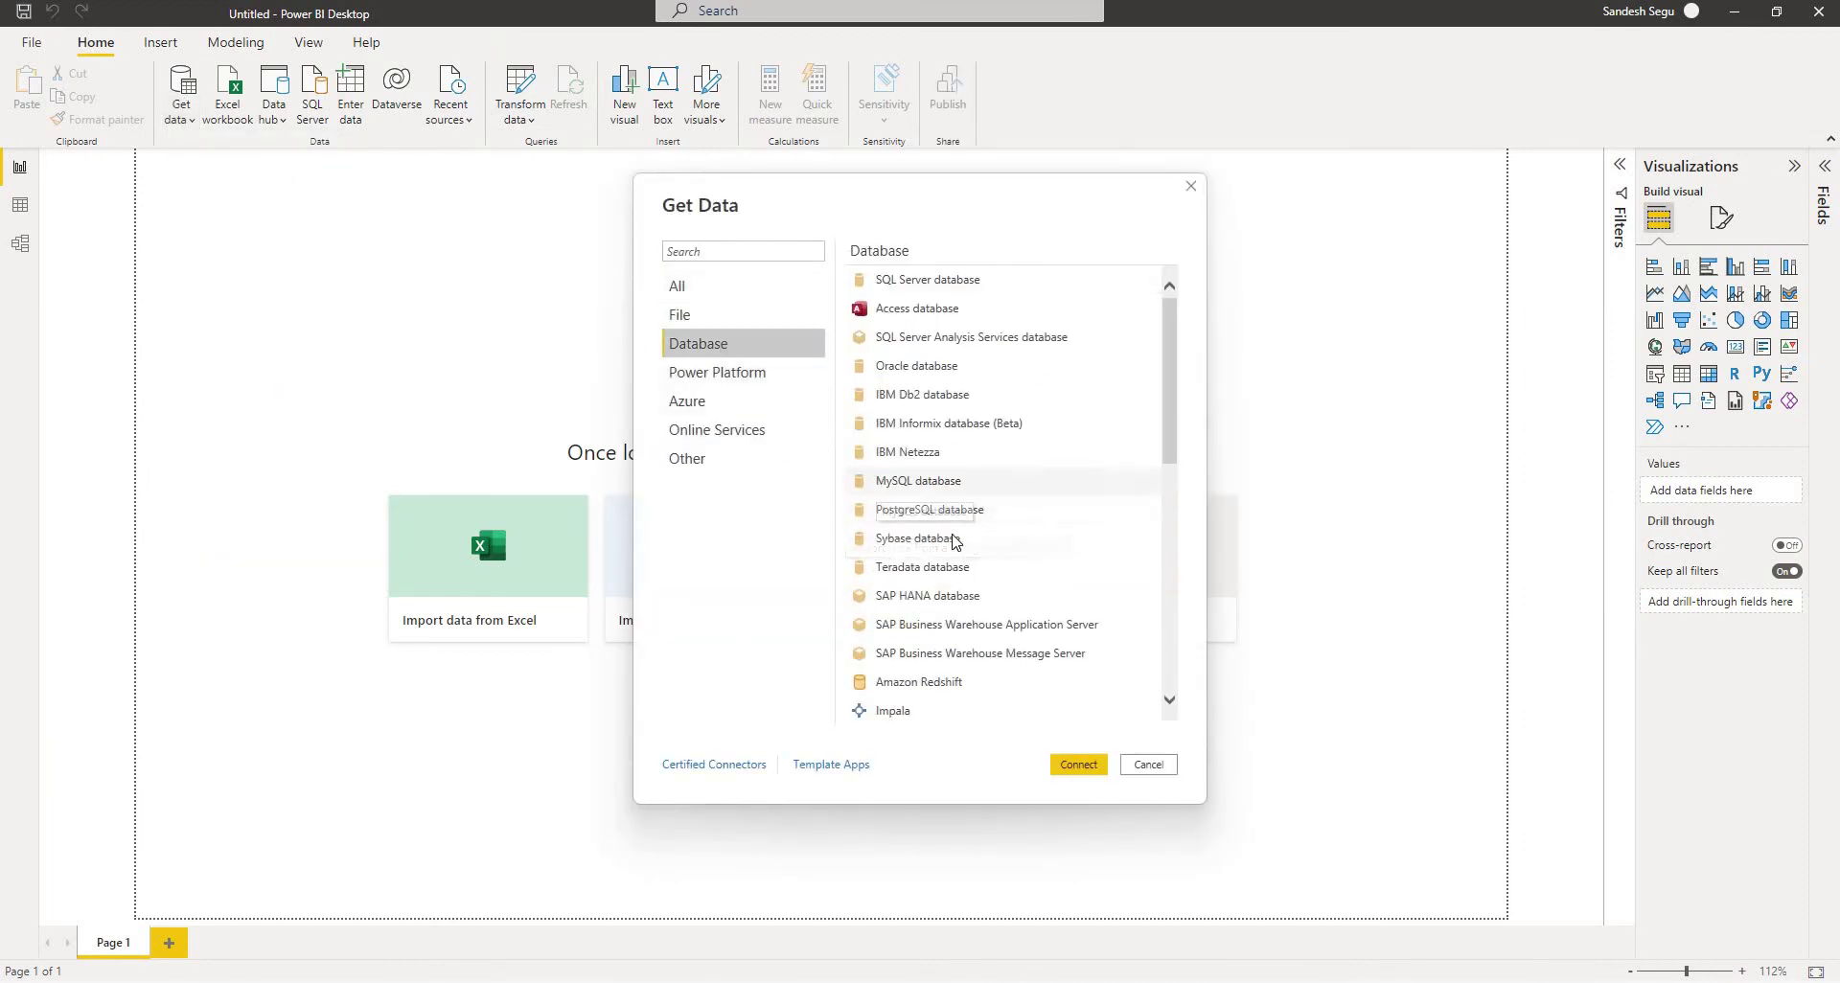
pyautogui.click(918, 481)
pyautogui.click(1085, 769)
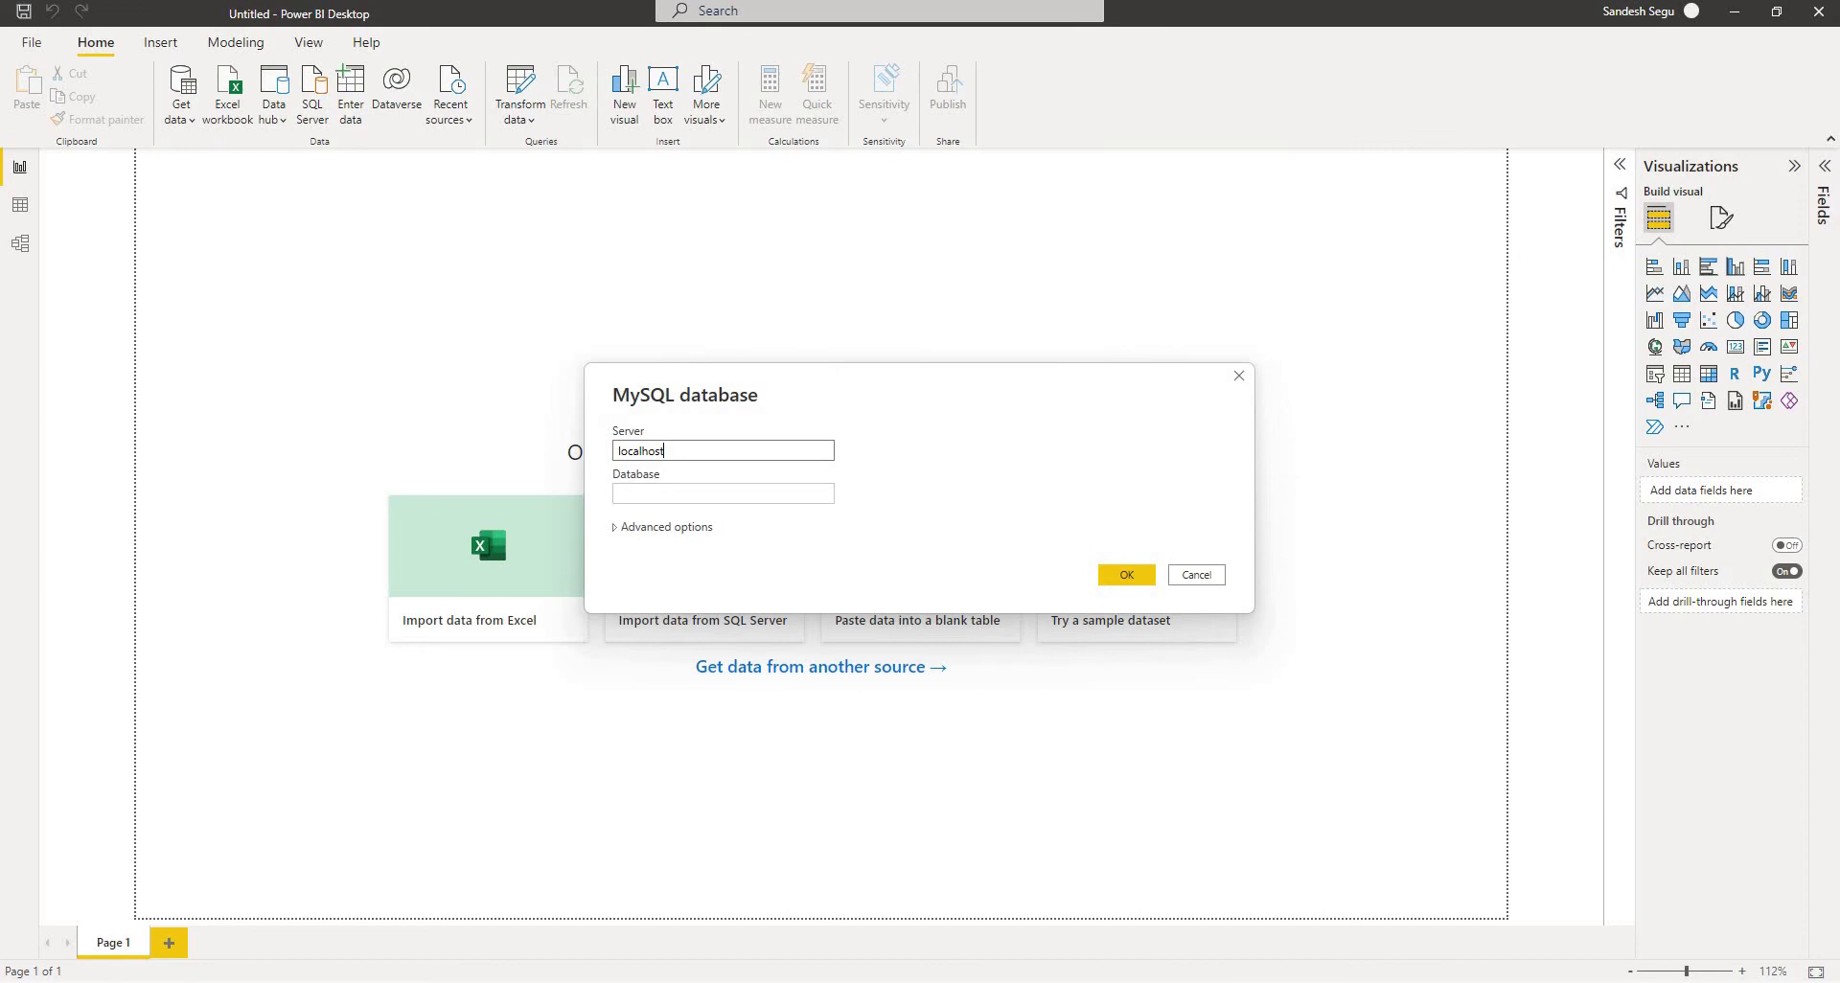
pyautogui.hotkey('alt', 'Tab')
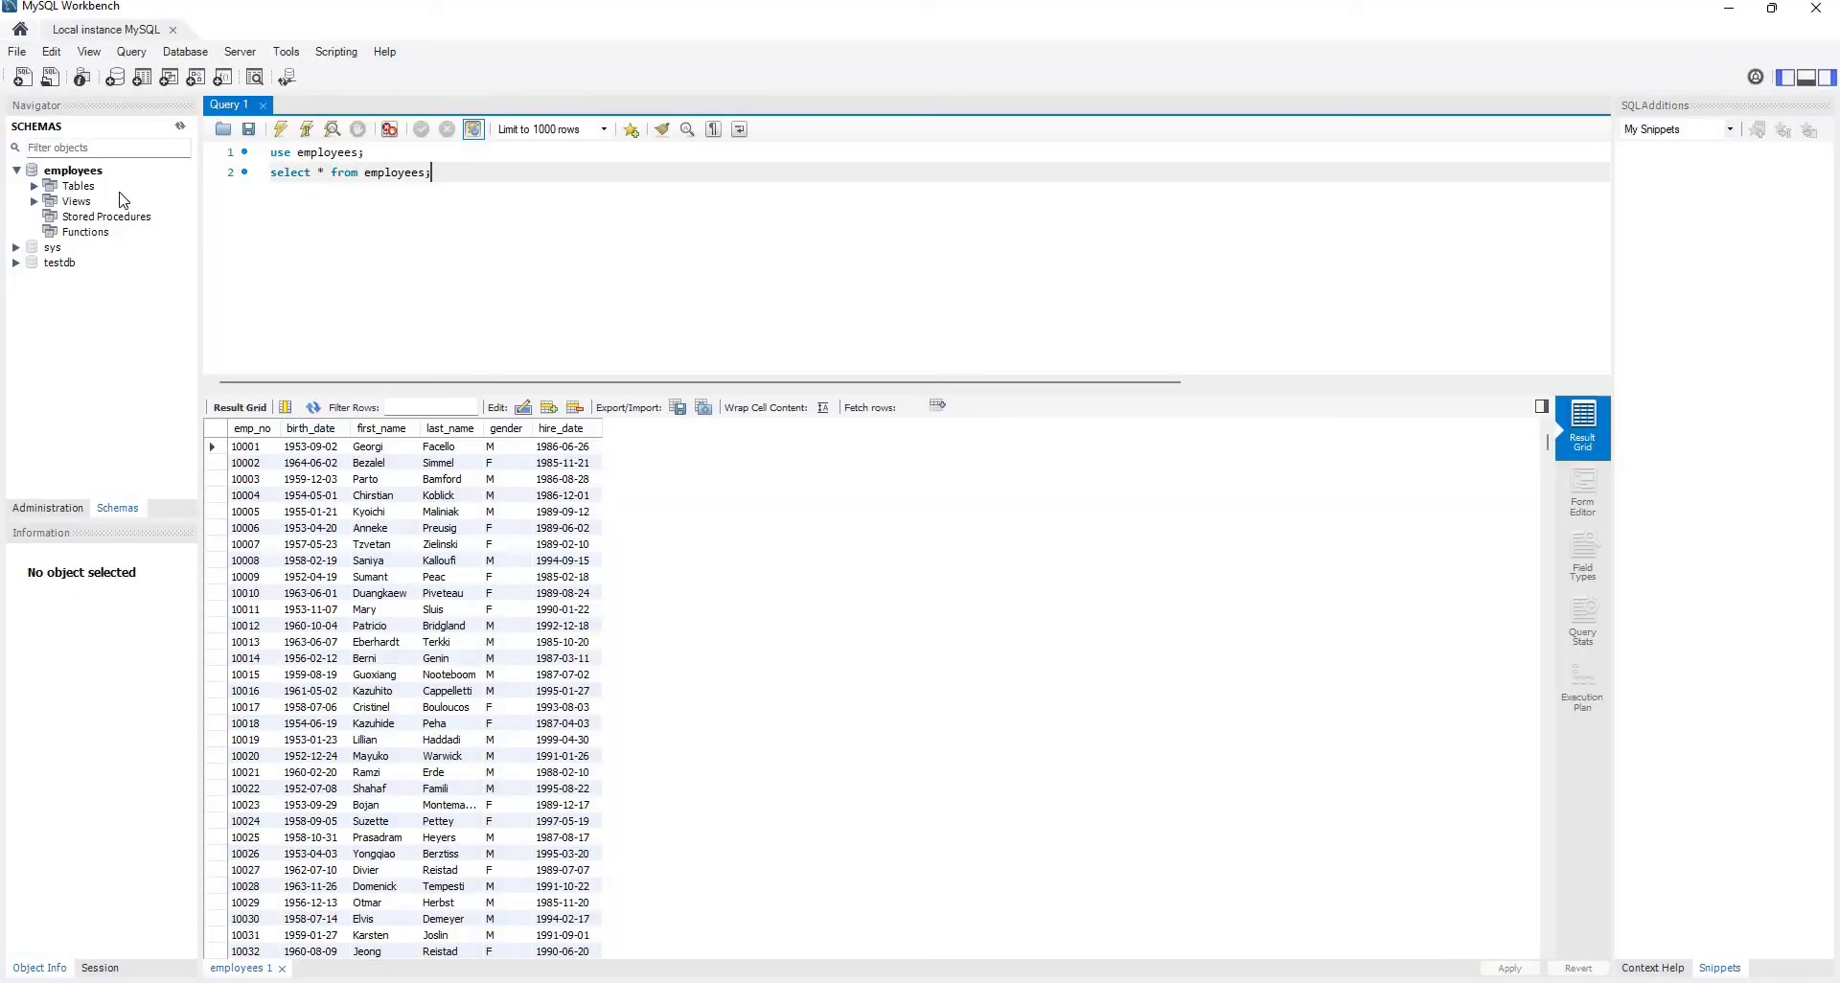
# - Copy the database name 'employees' from line 1 of the MySQL Workbench query
pyautogui.doubleClick(334, 154)
pyautogui.rightClick(334, 153)
pyautogui.click(389, 240)
pyautogui.click(1230, 202)
pyautogui.moveTo(272, 173); pyautogui.dragTo(576, 214)
pyautogui.click(575, 214)
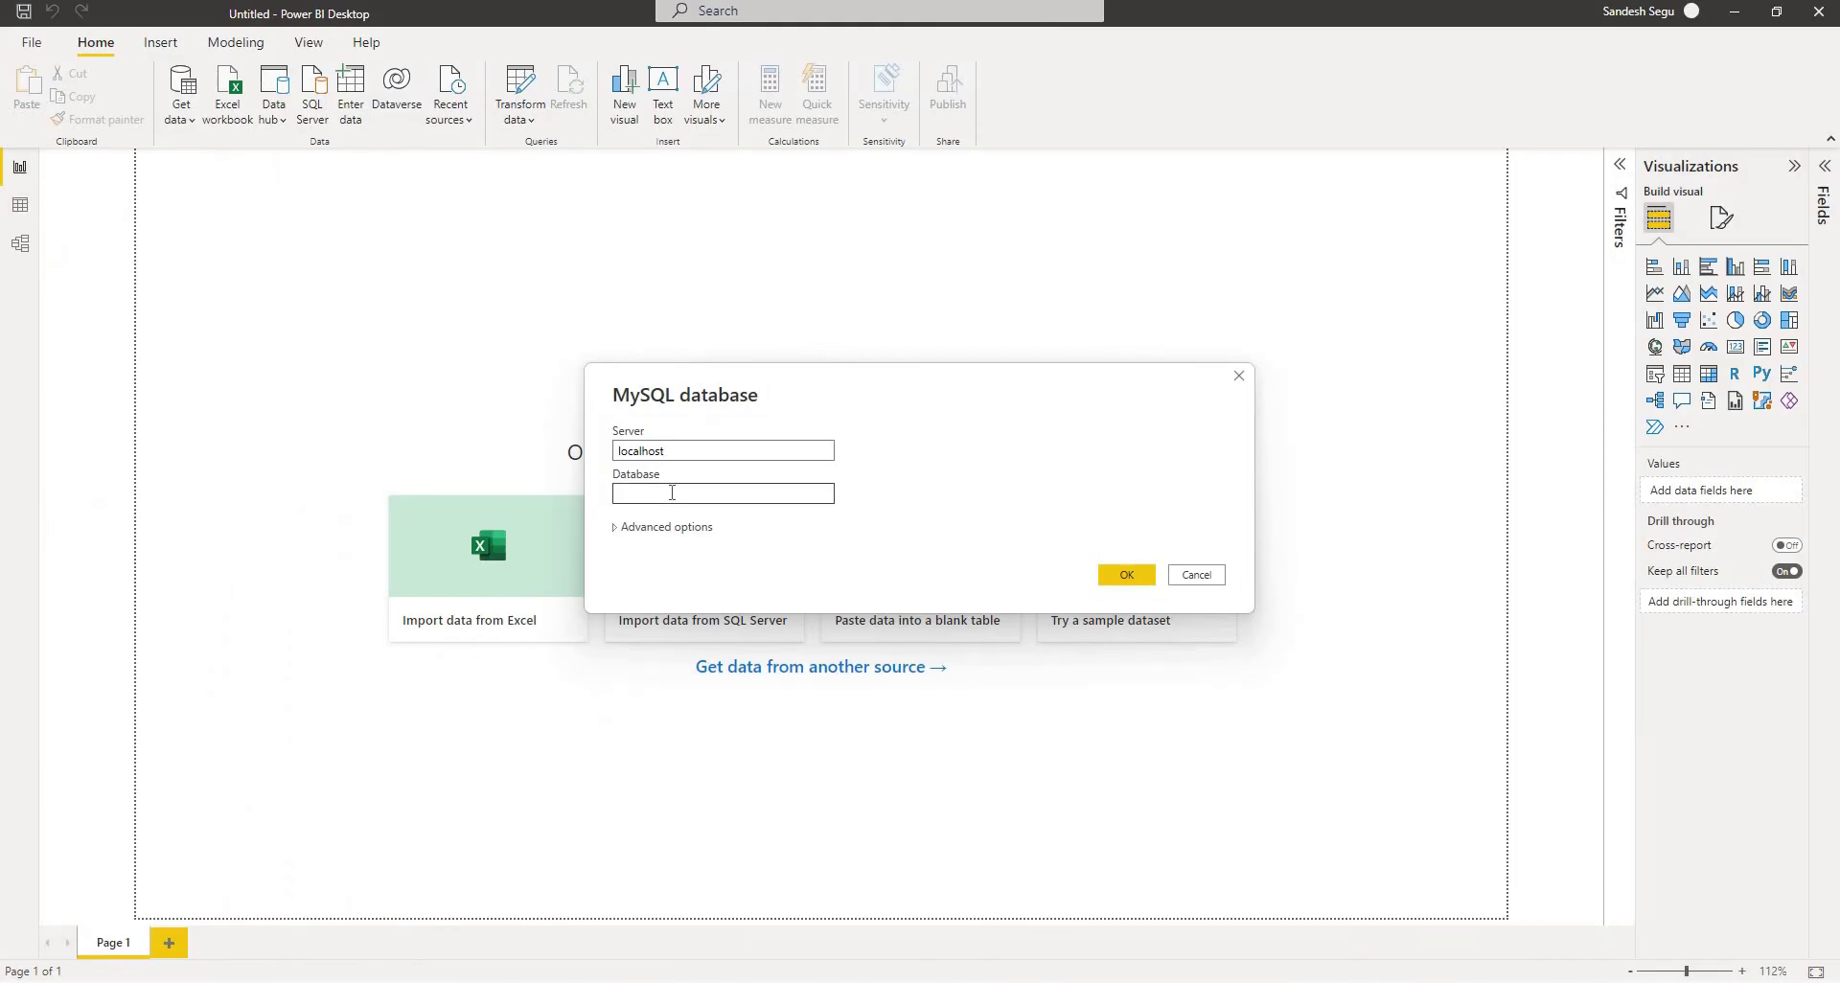
# - Paste 'employees' as the database name and confirm the localhost connection
pyautogui.rightClick(675, 495)
pyautogui.click(722, 579)
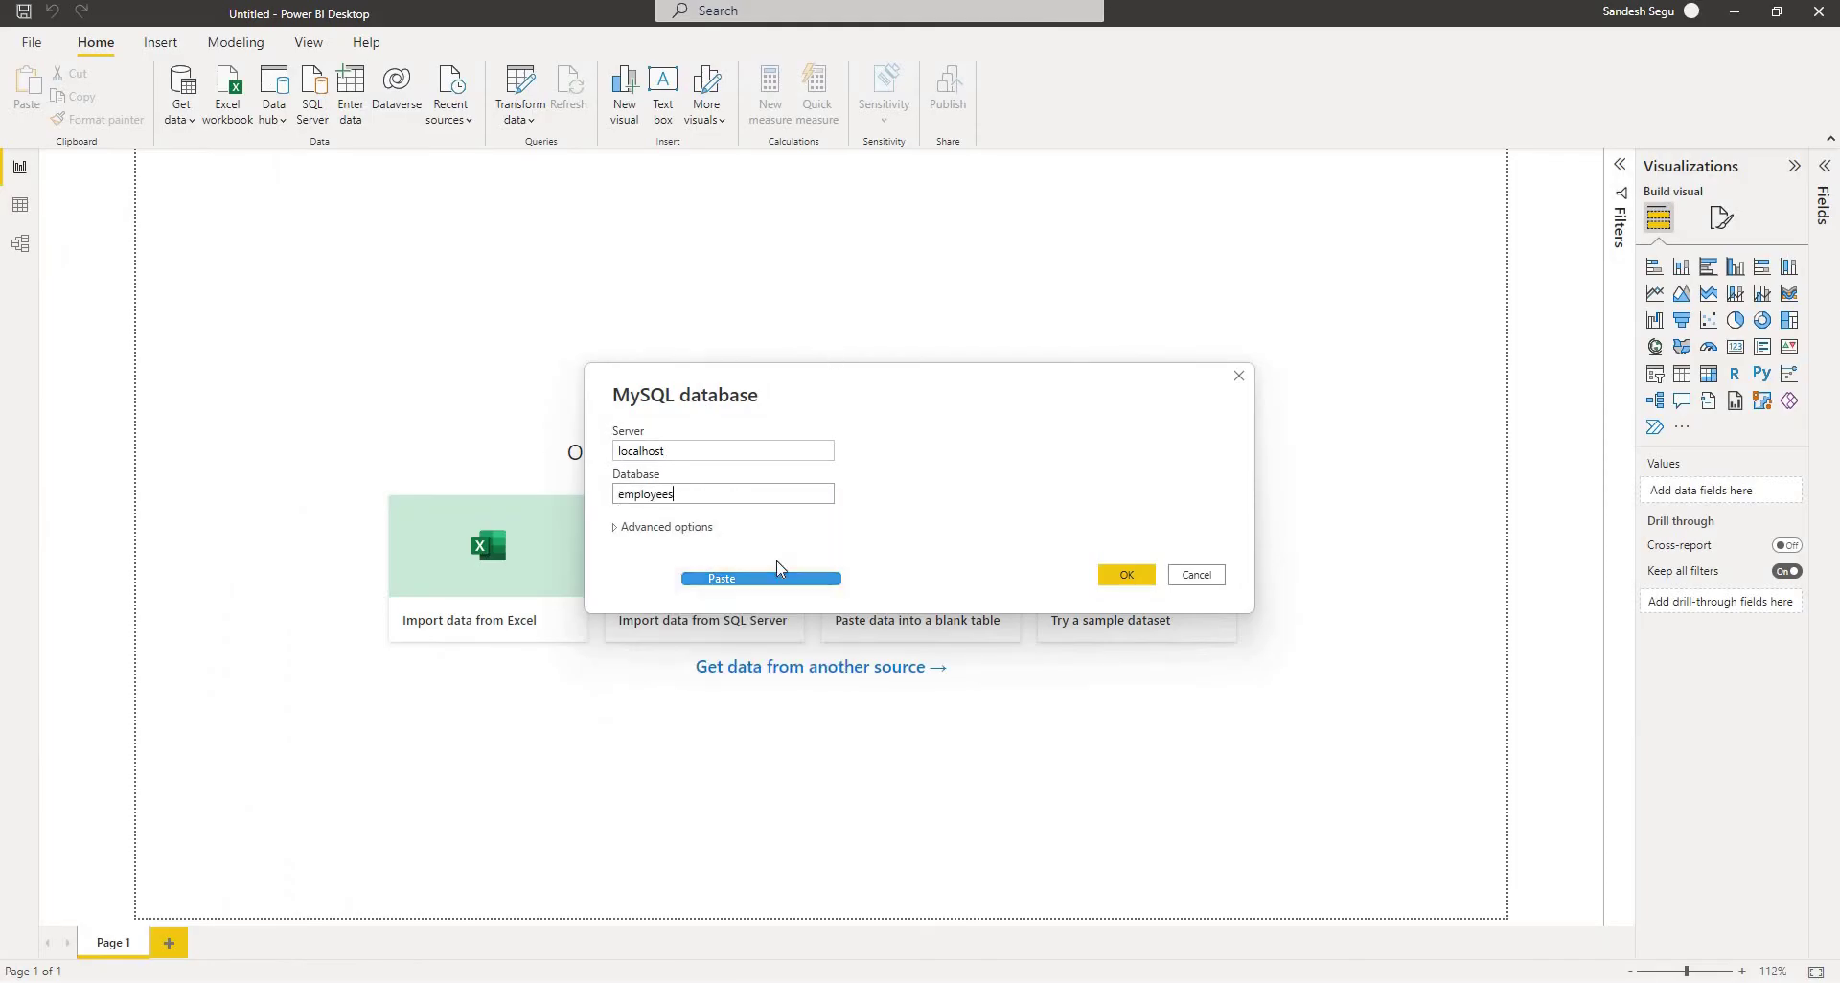
pyautogui.click(1122, 573)
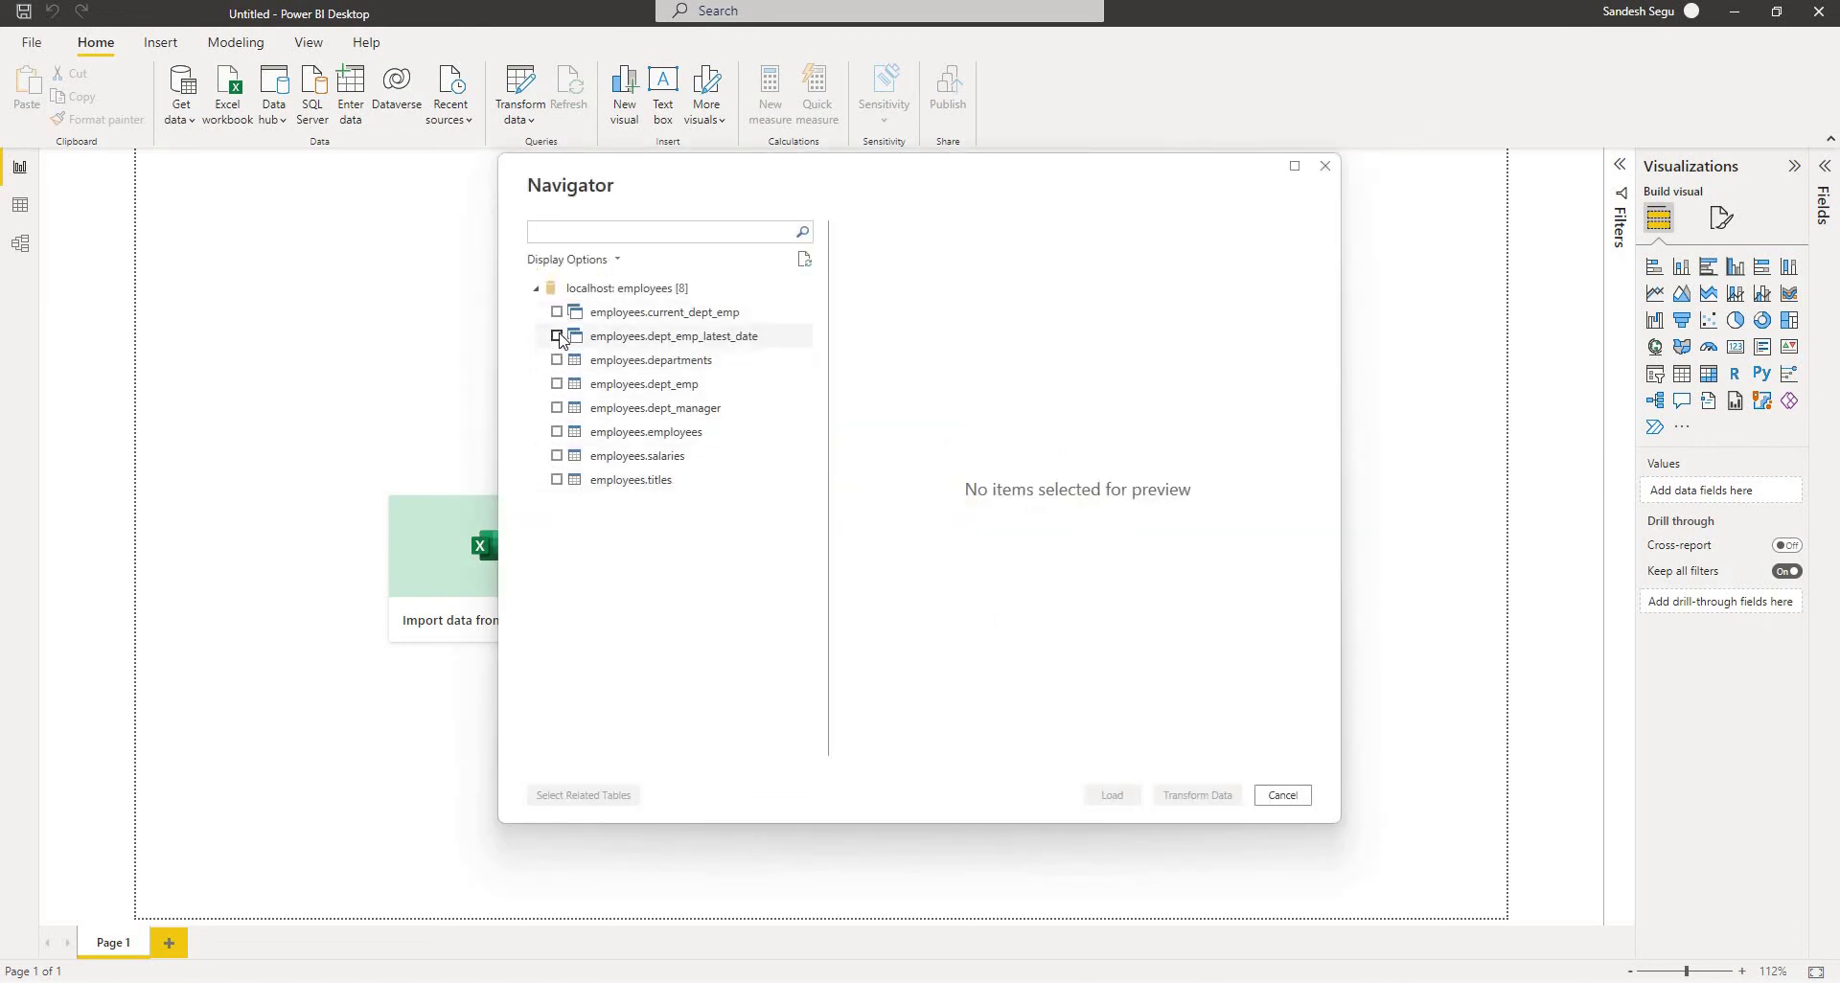
# - Tick the employees.employees table in the Navigator and load it
pyautogui.click(557, 431)
pyautogui.click(1116, 802)
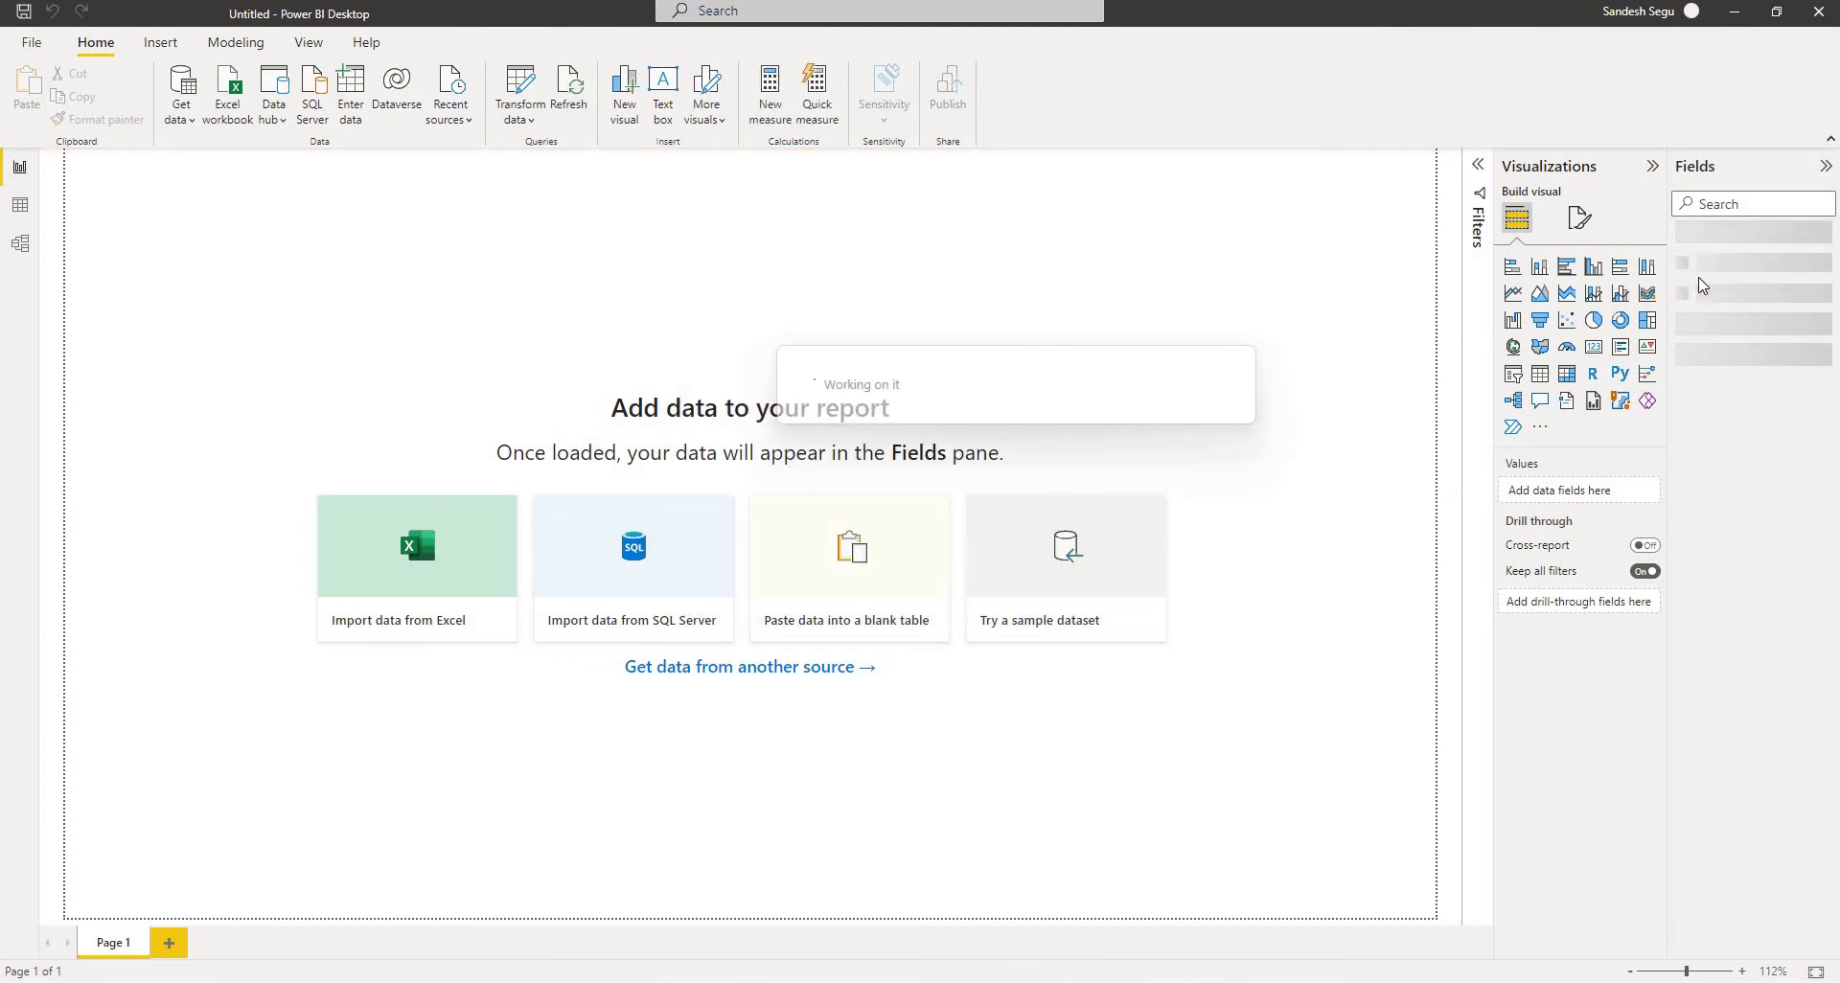
# - Expand the 'employees employees' table in the Fields pane to see its six columns
pyautogui.click(1683, 239)
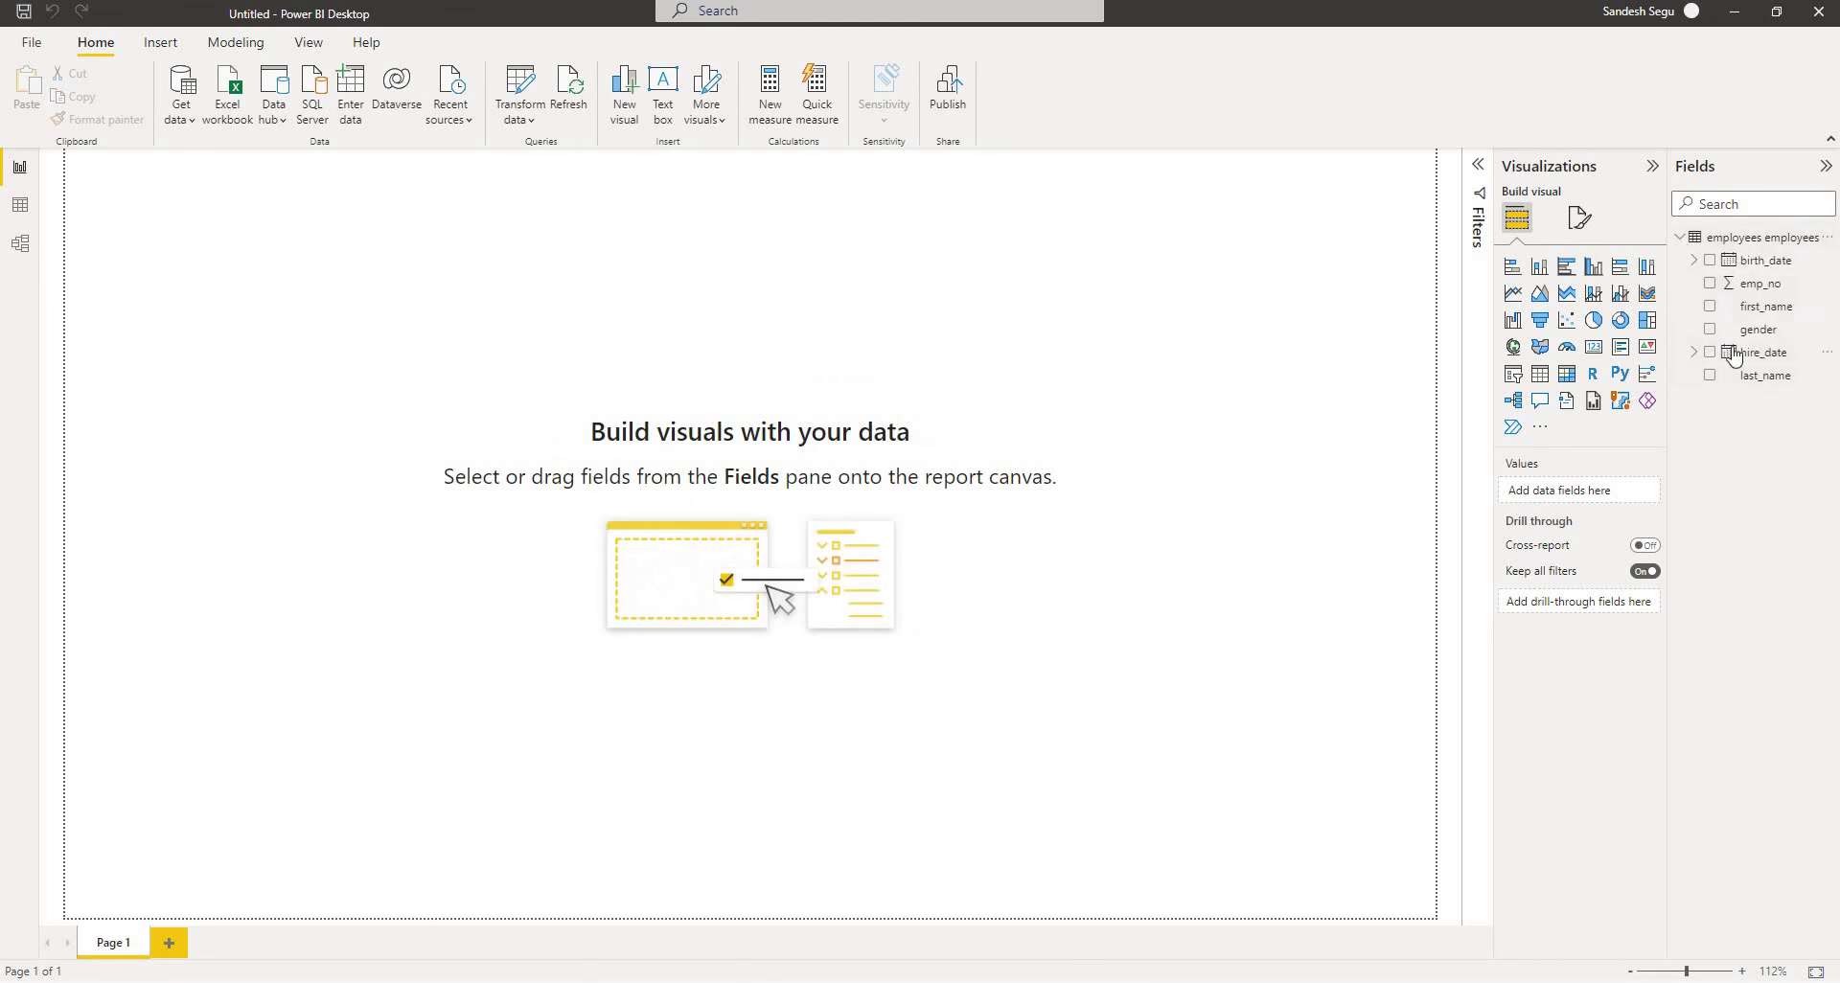